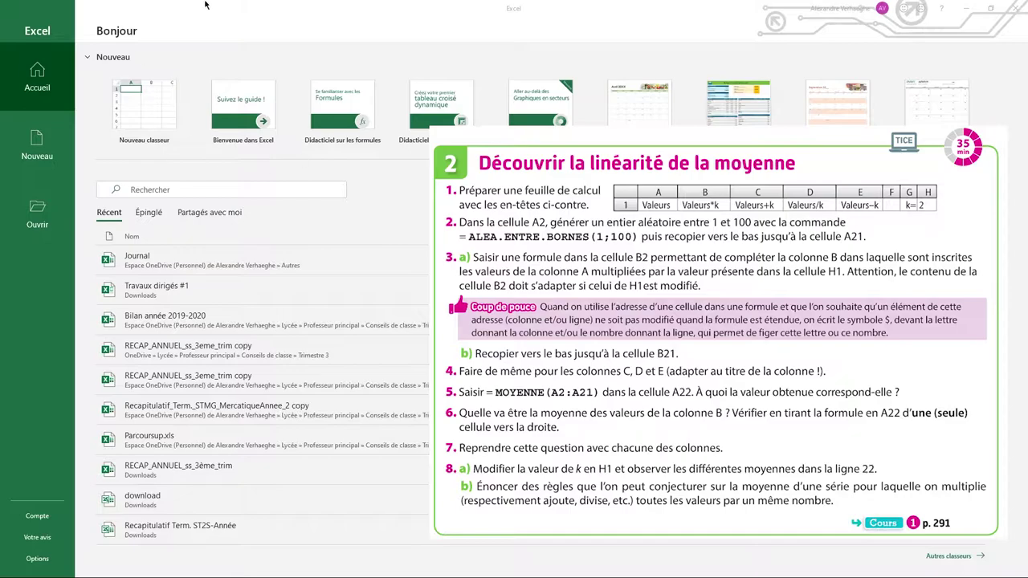
# Start a blank workbook with headers Valeurs, Valeurs*k and Valeurs+k in A1:C1.
pyautogui.click(159, 122)
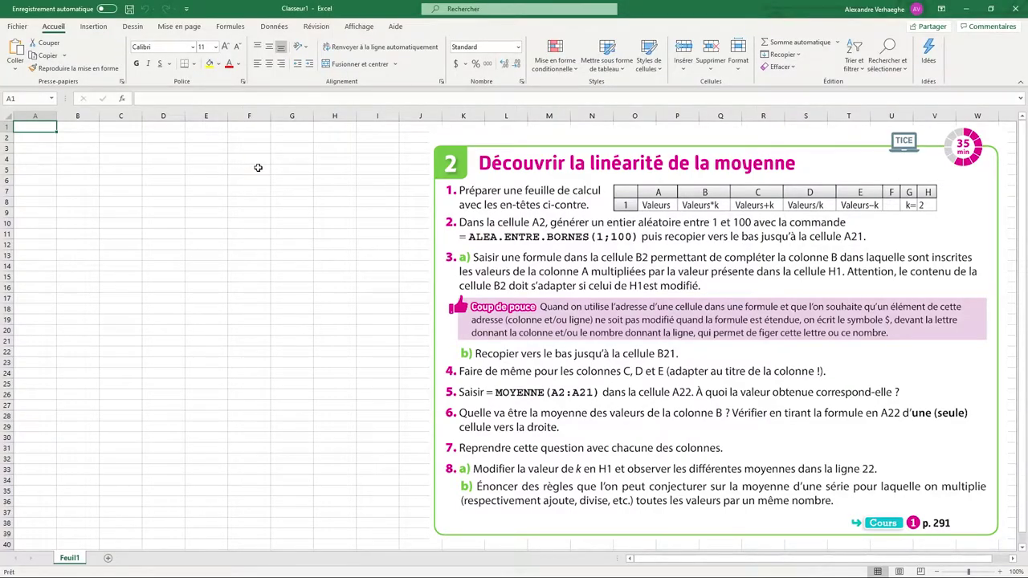
pyautogui.write('Va')
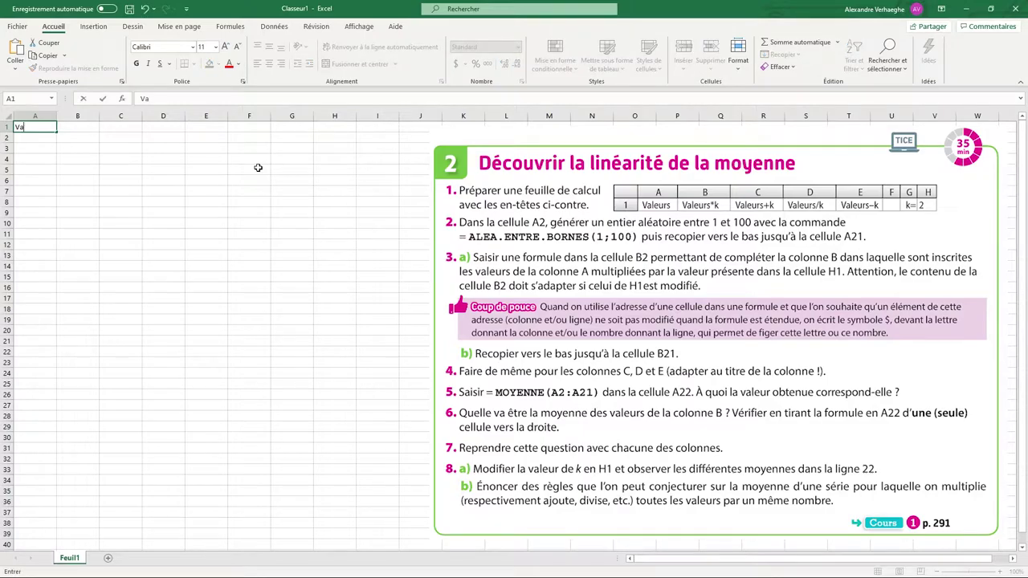
pyautogui.write('leurs')
pyautogui.press('Tab')
pyautogui.write('V')
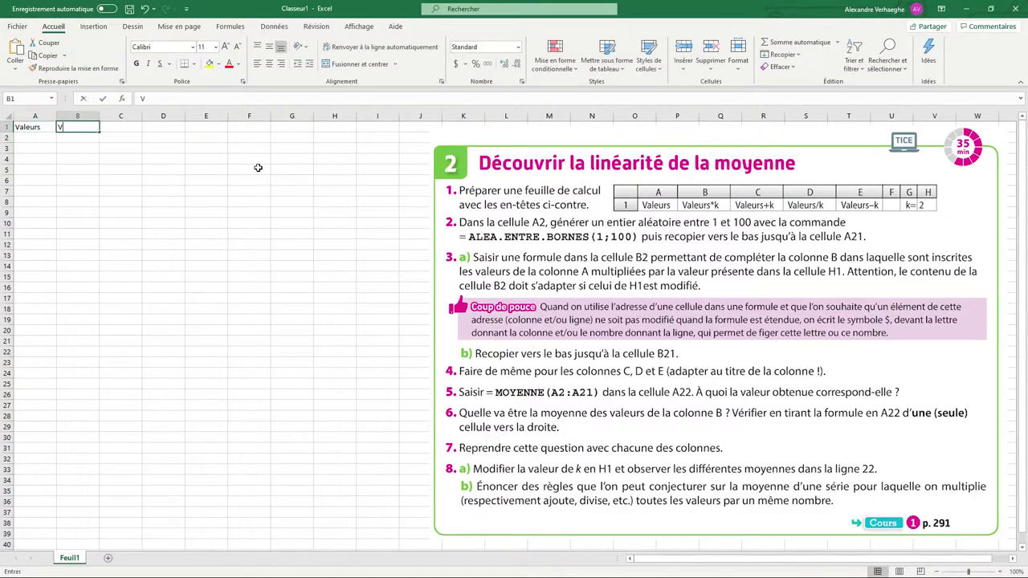
pyautogui.write('aleurs*')
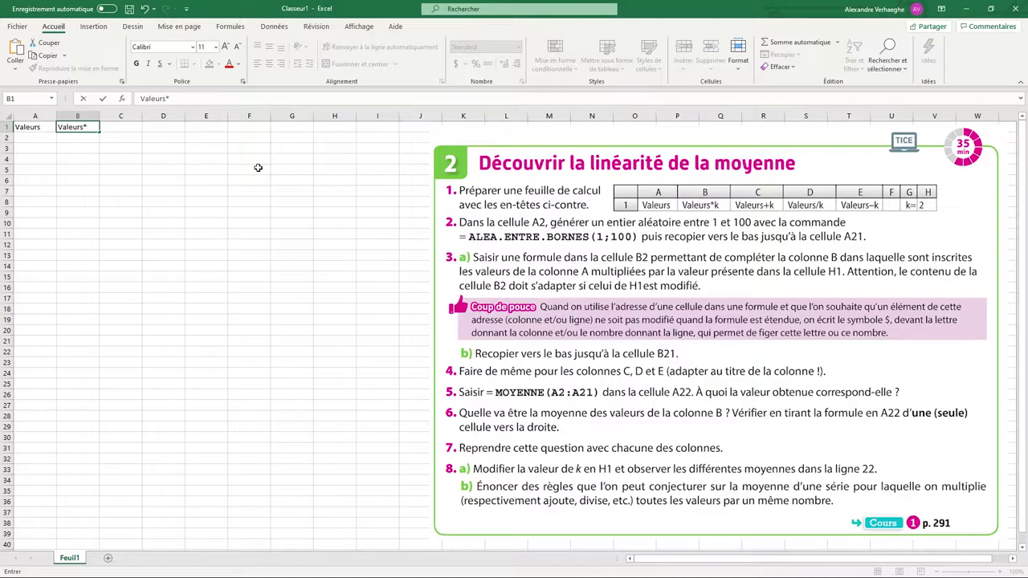
pyautogui.write('k')
pyautogui.press('Tab')
pyautogui.write('Vale')
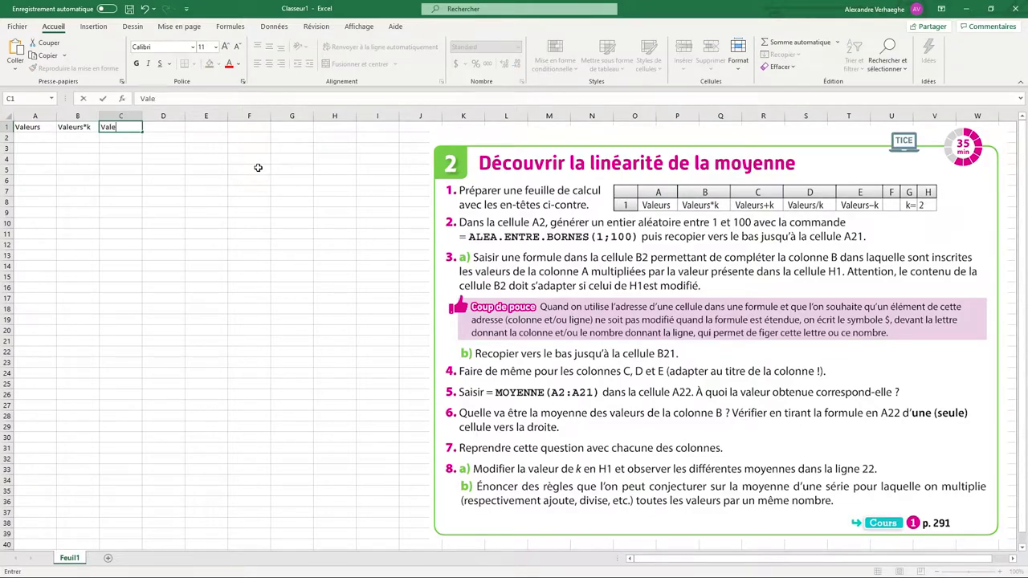
pyautogui.write('urs+k')
pyautogui.press('Return')
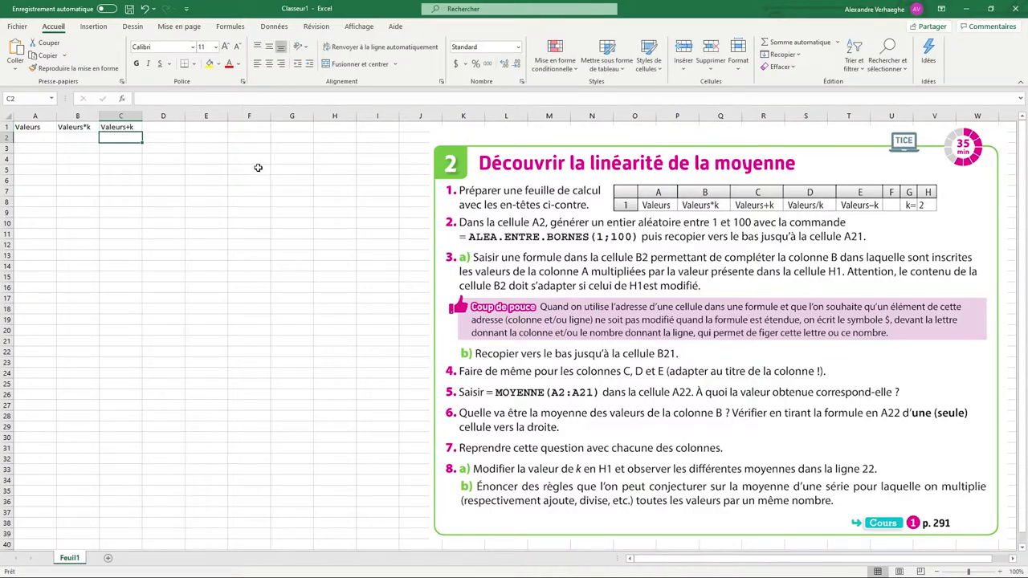
# Add headers Valeurs/k and Valeurs-k in D1:E1, and the label k= in G1.
pyautogui.press('Up')
pyautogui.press('Right')
pyautogui.write('Valeurs')
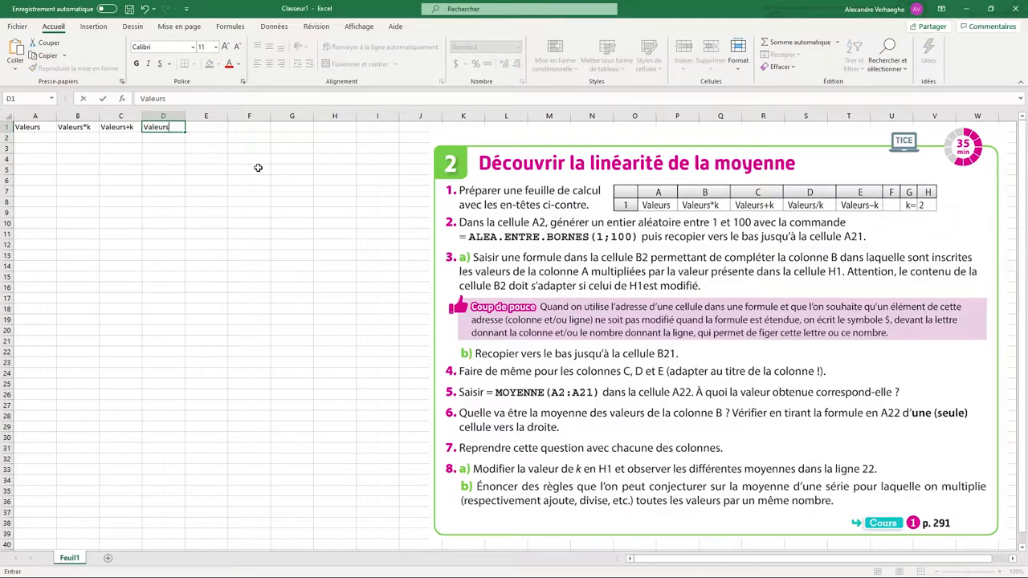
pyautogui.write('/k')
pyautogui.press('Tab')
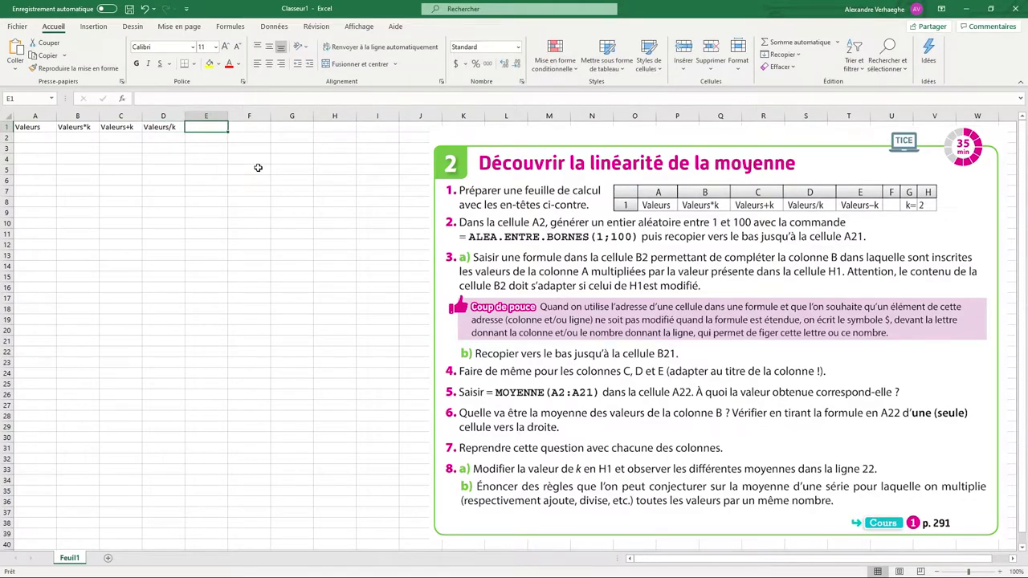
pyautogui.write('Val')
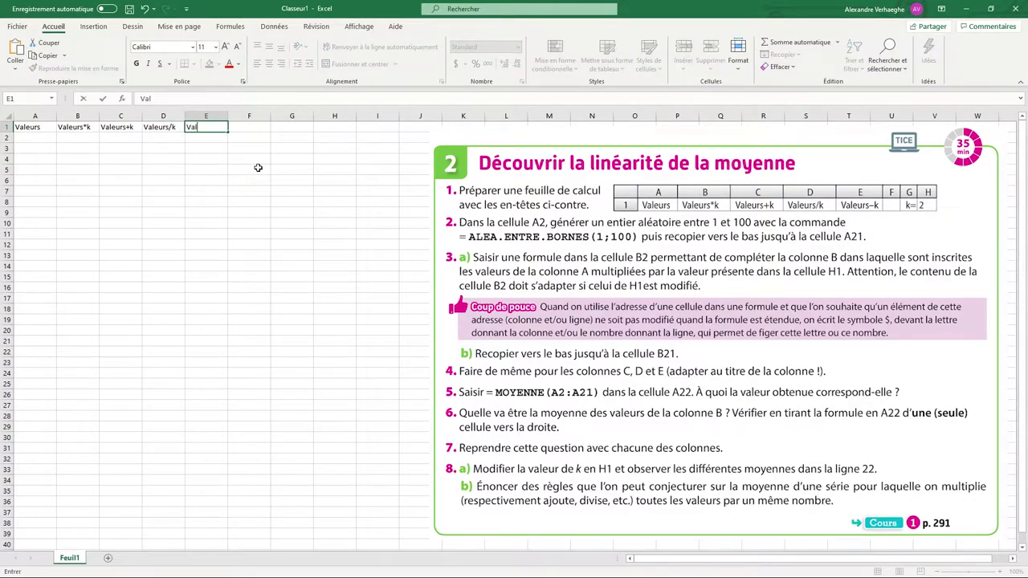
pyautogui.write('eurs-k')
pyautogui.press('Tab')
pyautogui.press('Tab')
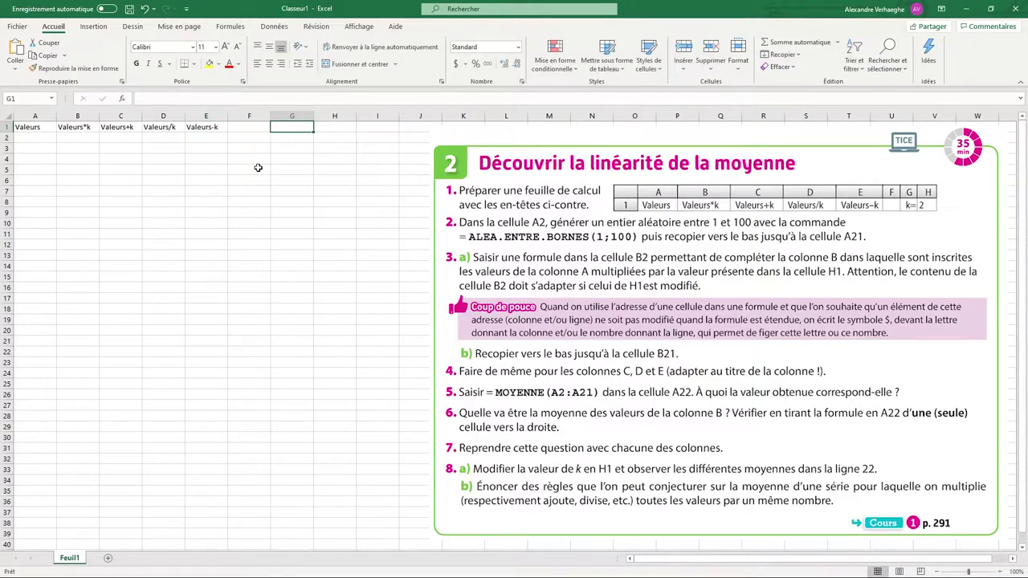
pyautogui.write('k')
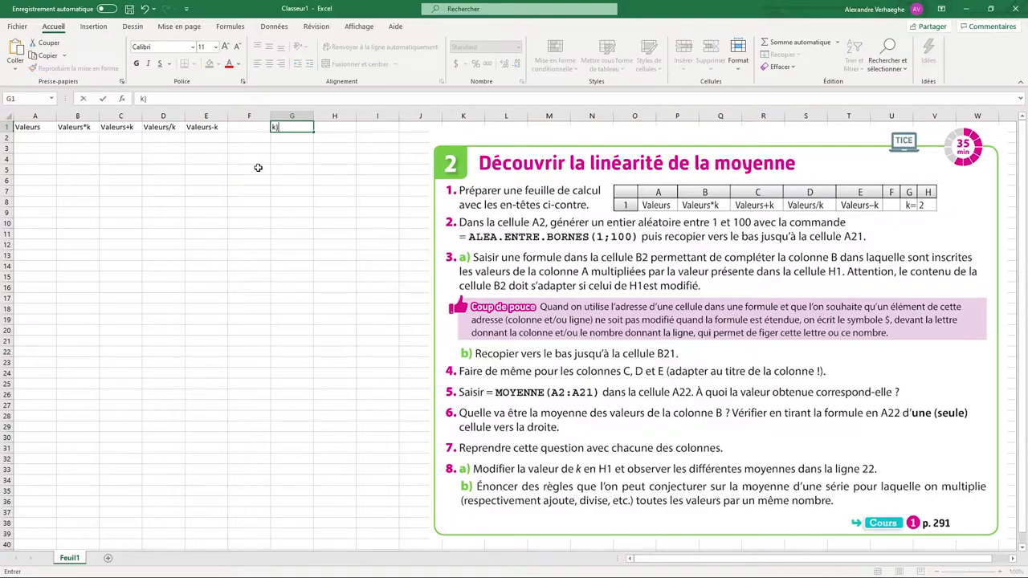
pyautogui.write('=')
pyautogui.press('Tab')
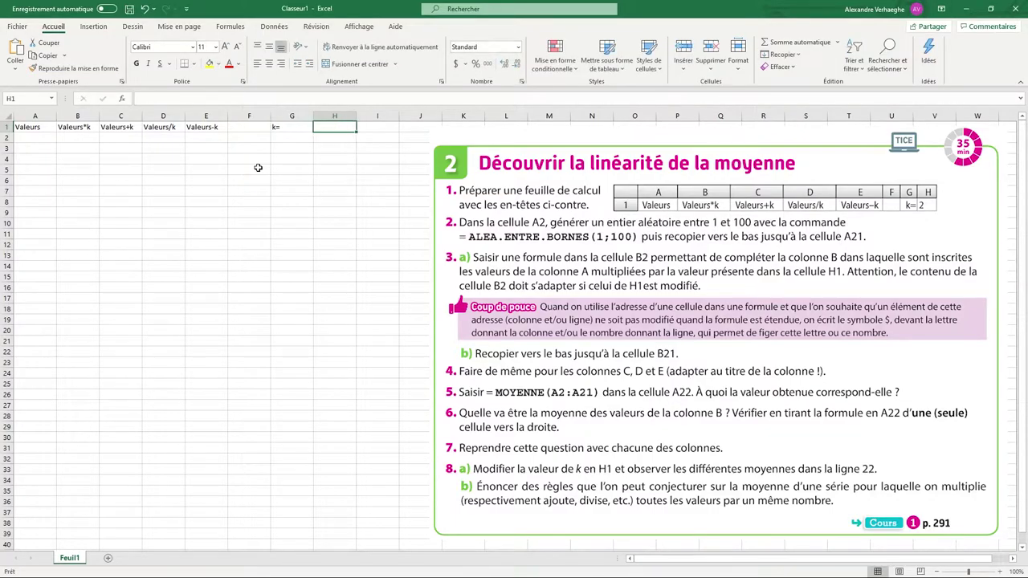
# Enter 2 as the k value in H1 and narrow columns F and G.
pyautogui.write('2')
pyautogui.press('Return')
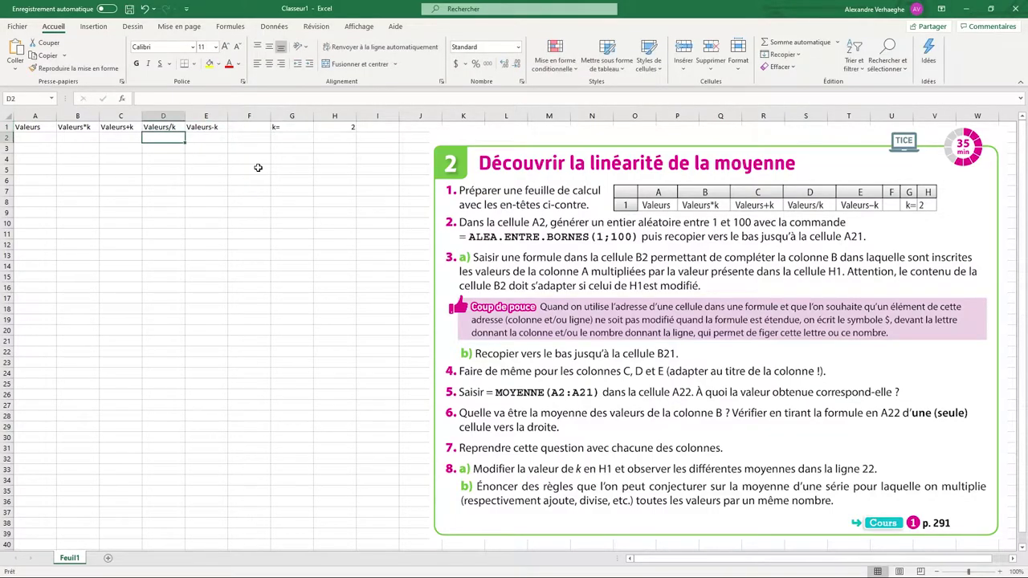
pyautogui.moveTo(313, 112); pyautogui.dragTo(243, 112)
pyautogui.click(308, 298)
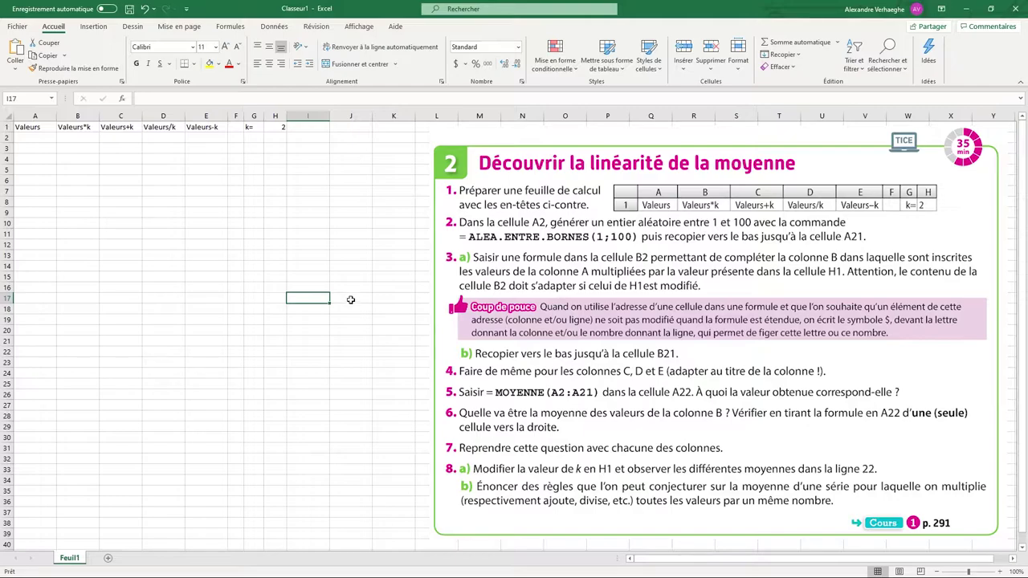
pyautogui.click(35, 137)
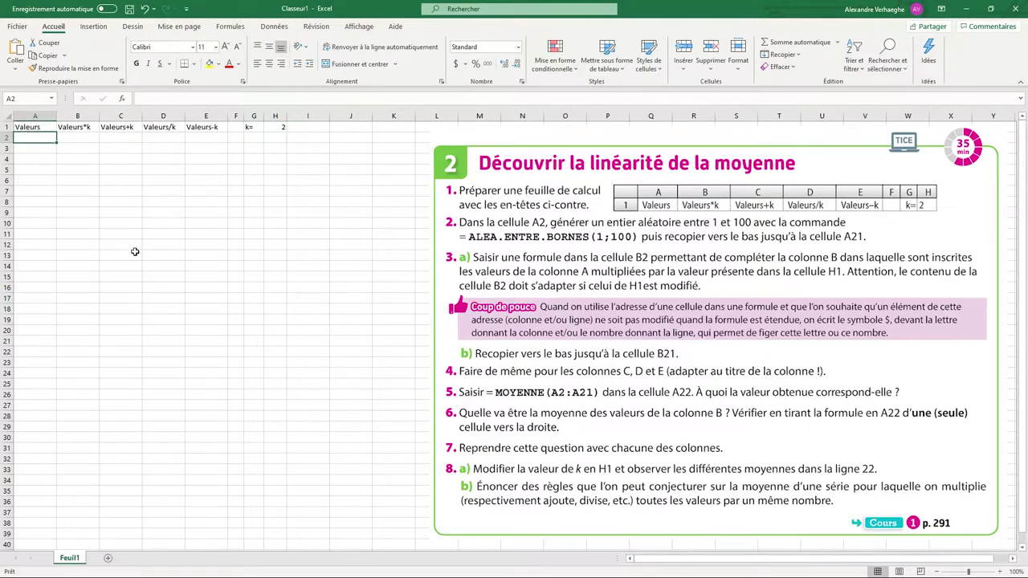
# Enter =ALEA.ENTRE.BORNES(1;100) in A2 and fill it down to A21.
pyautogui.write('=al')
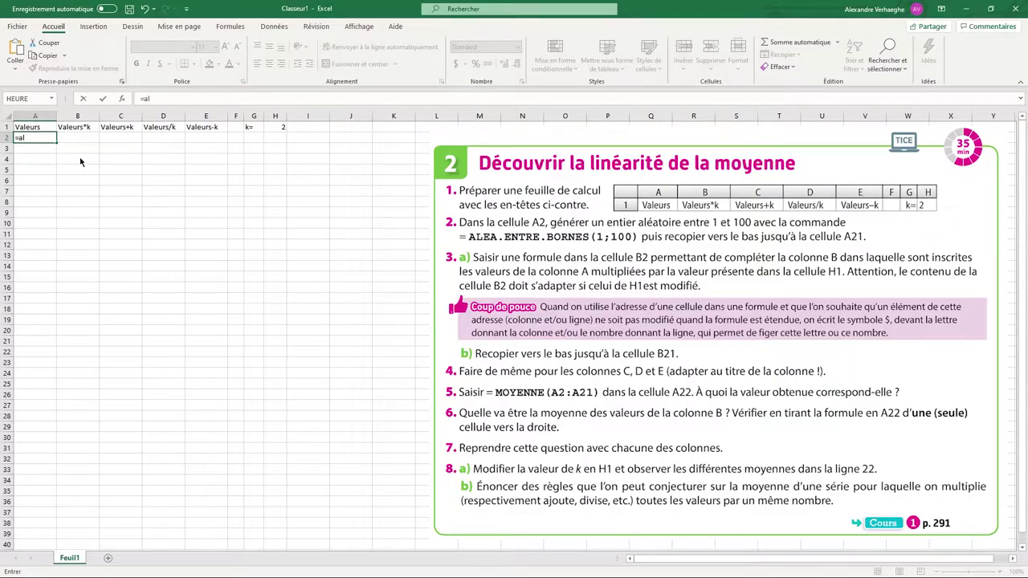
pyautogui.press('Tab')
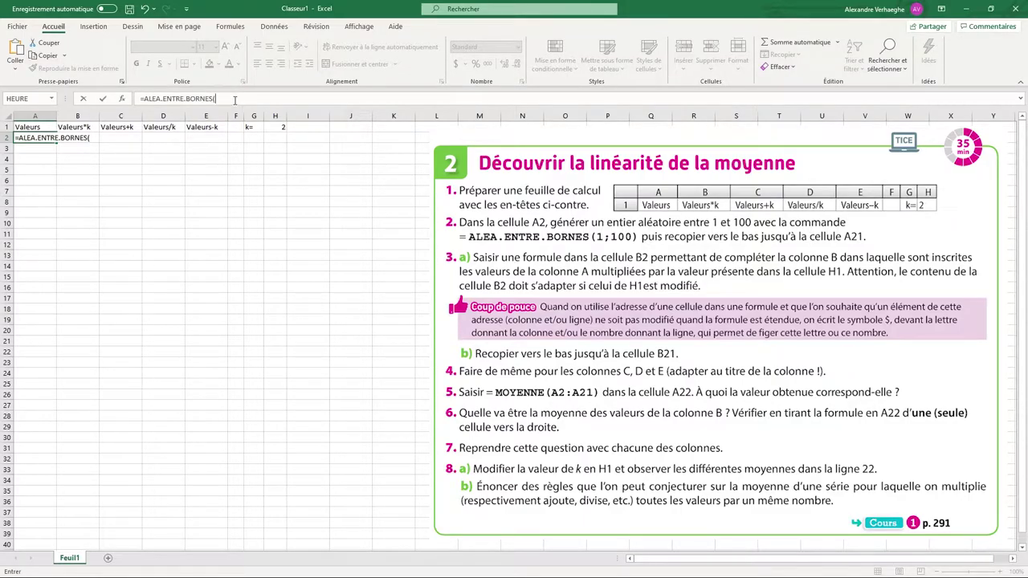
pyautogui.click(235, 100)
pyautogui.write('1;1')
pyautogui.write('00')
pyautogui.press('Return')
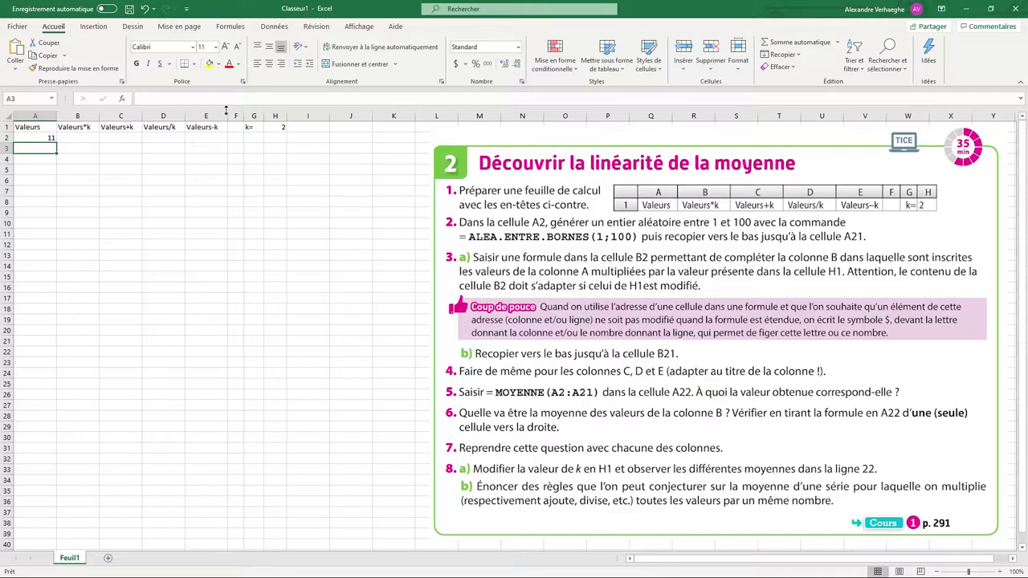
pyautogui.click(45, 136)
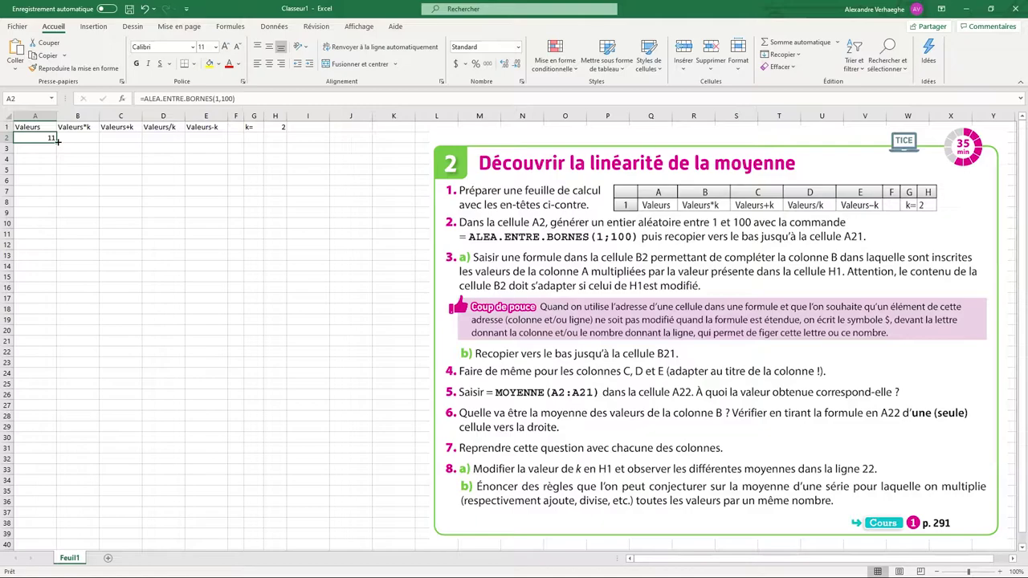
pyautogui.moveTo(57, 142); pyautogui.dragTo(40, 343)
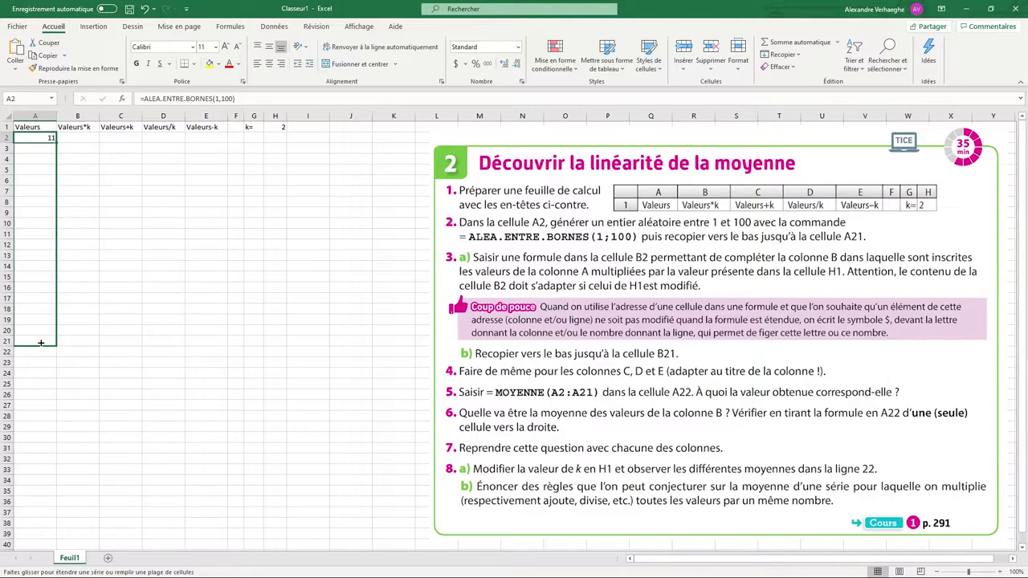
pyautogui.moveTo(41, 342); pyautogui.dragTo(41, 343)
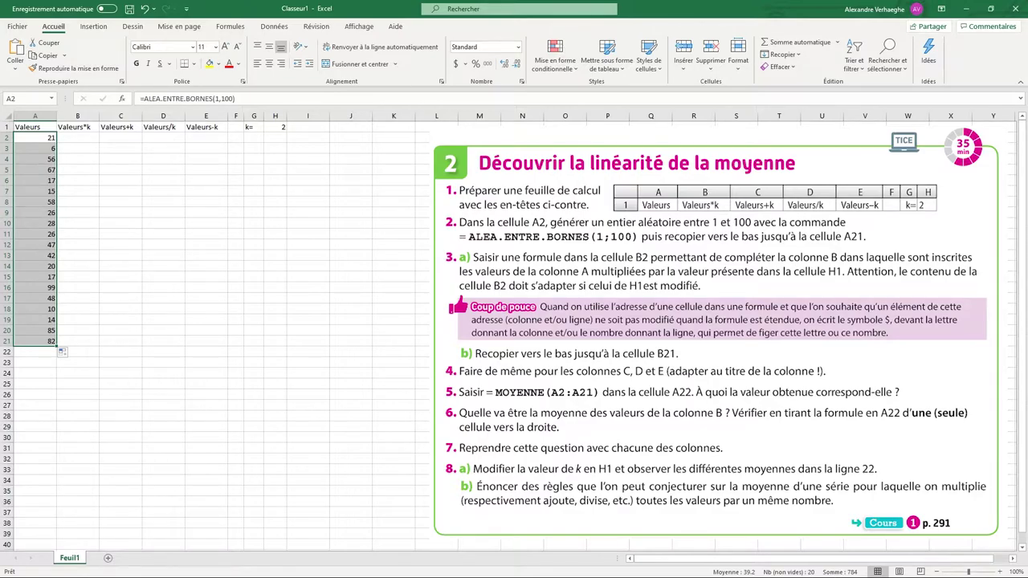
# Enter the formula =A2*H1 in B2, giving A2 times k.
pyautogui.click(85, 139)
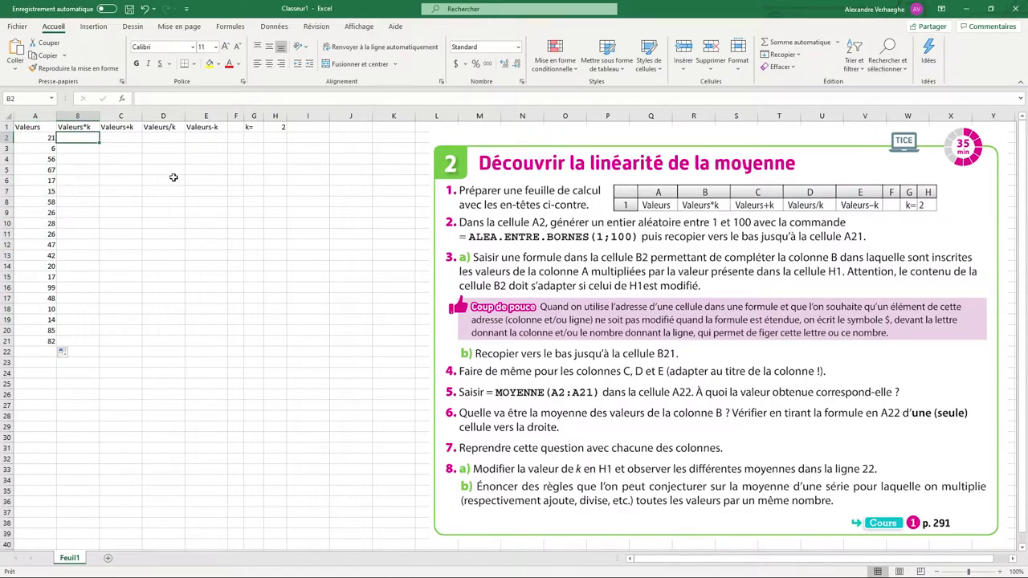
pyautogui.write('=')
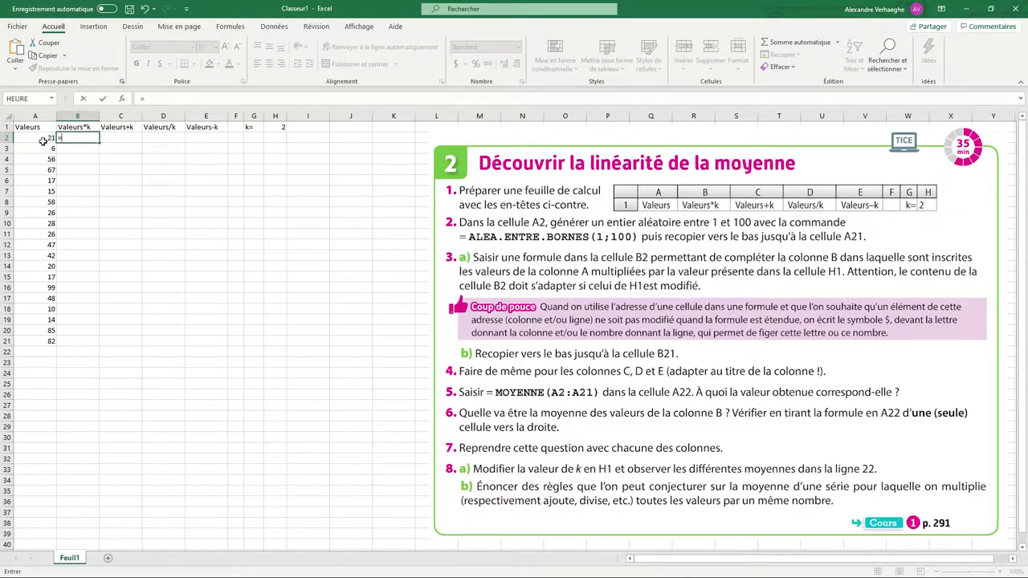
pyautogui.click(38, 138)
pyautogui.click(160, 97)
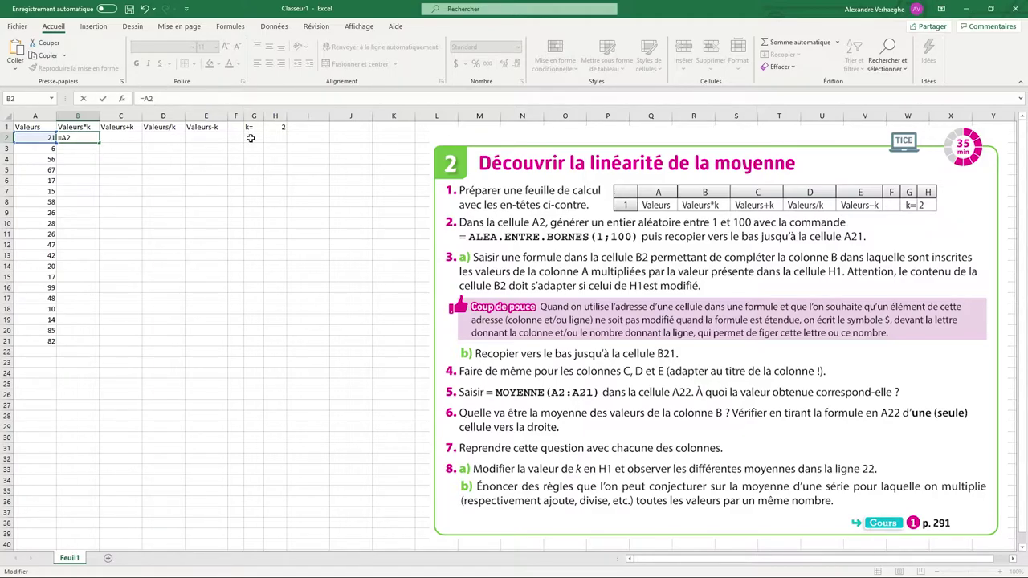
pyautogui.write('*')
pyautogui.click(276, 128)
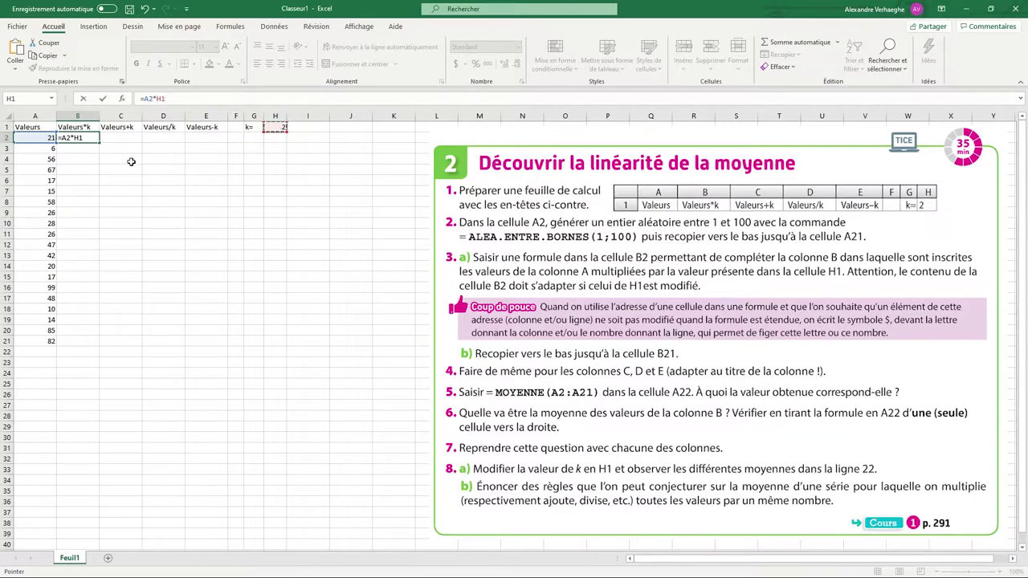
pyautogui.hotkey('ctrl', 'Return')
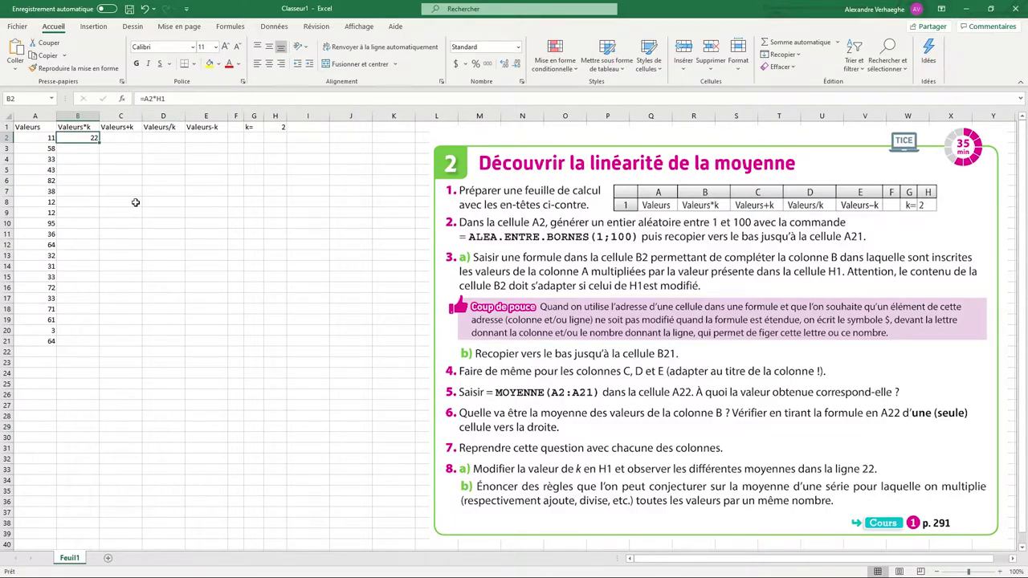
# Change B2 to =A2*$H$1, fill it down to B21, and begin =A2+ in C2.
pyautogui.doubleClick(159, 99)
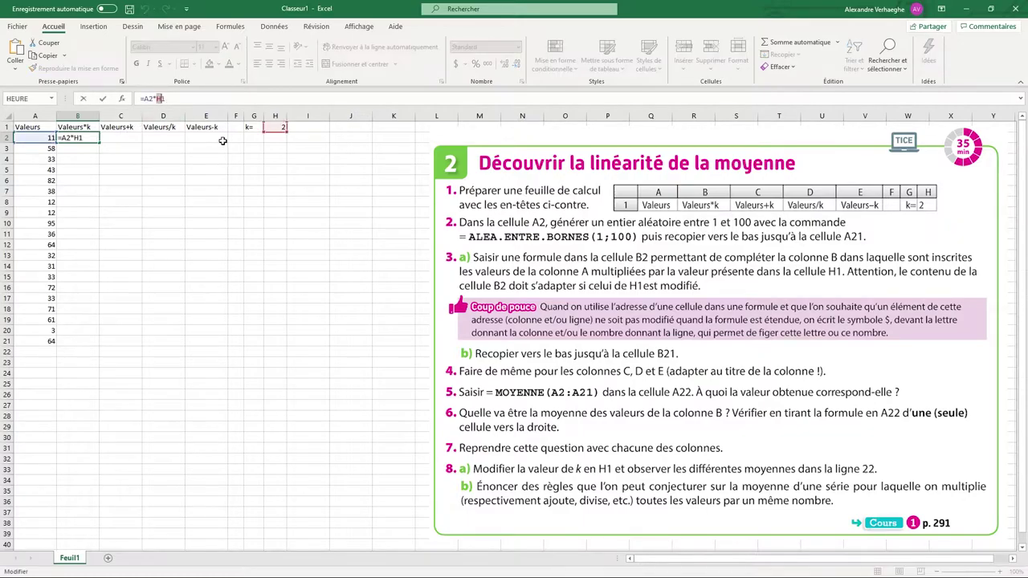
pyautogui.press('Left')
pyautogui.write('$')
pyautogui.press('Right')
pyautogui.write('$')
pyautogui.press('Return')
pyautogui.click(90, 137)
pyautogui.moveTo(99, 143); pyautogui.dragTo(94, 343)
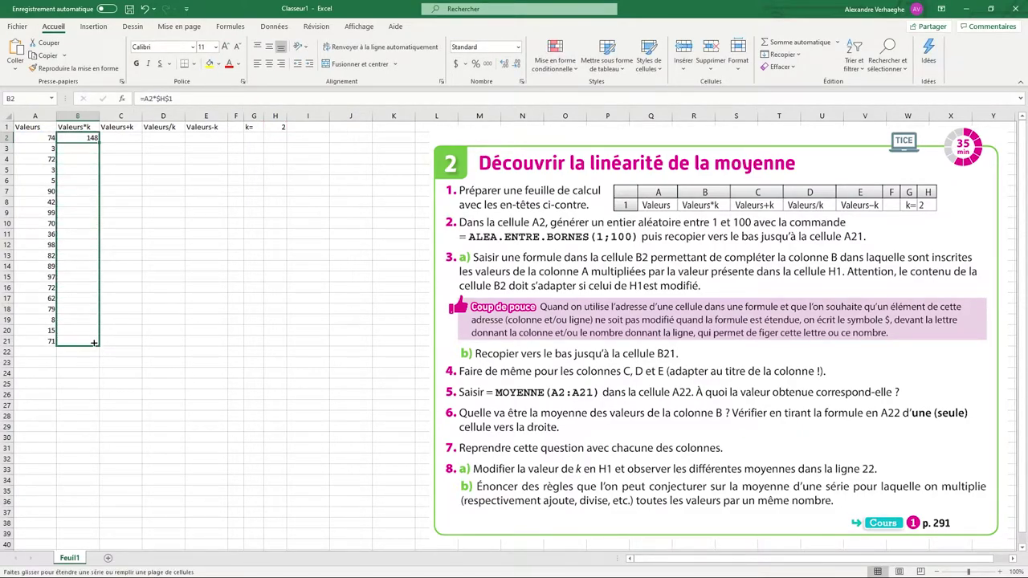
pyautogui.click(121, 383)
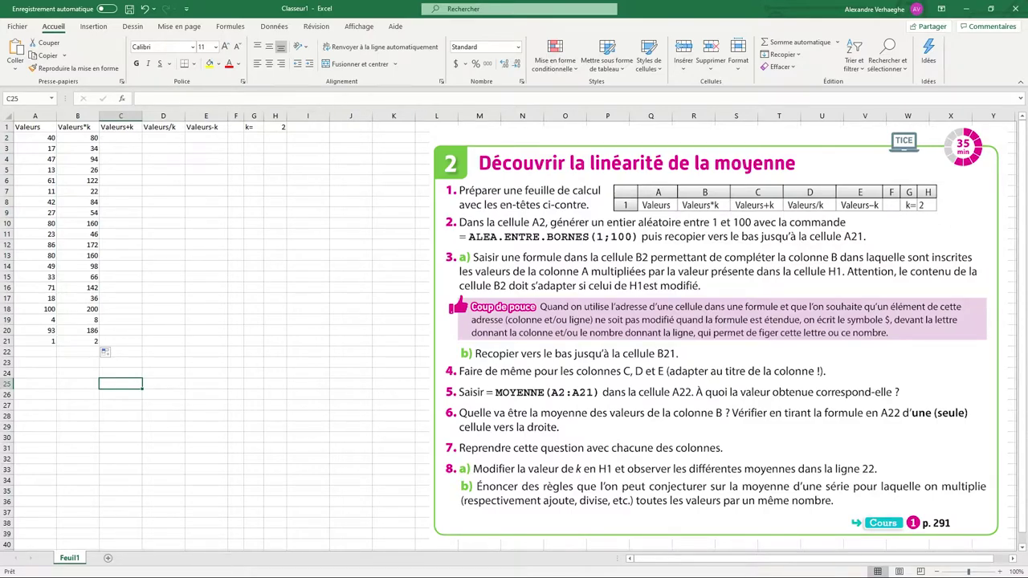
pyautogui.click(121, 138)
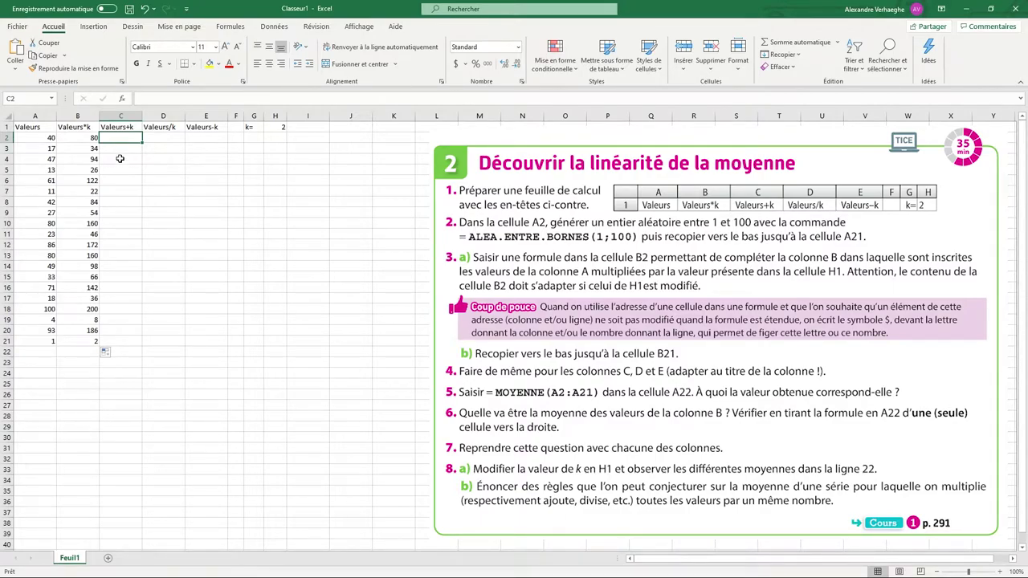
pyautogui.write('=A2')
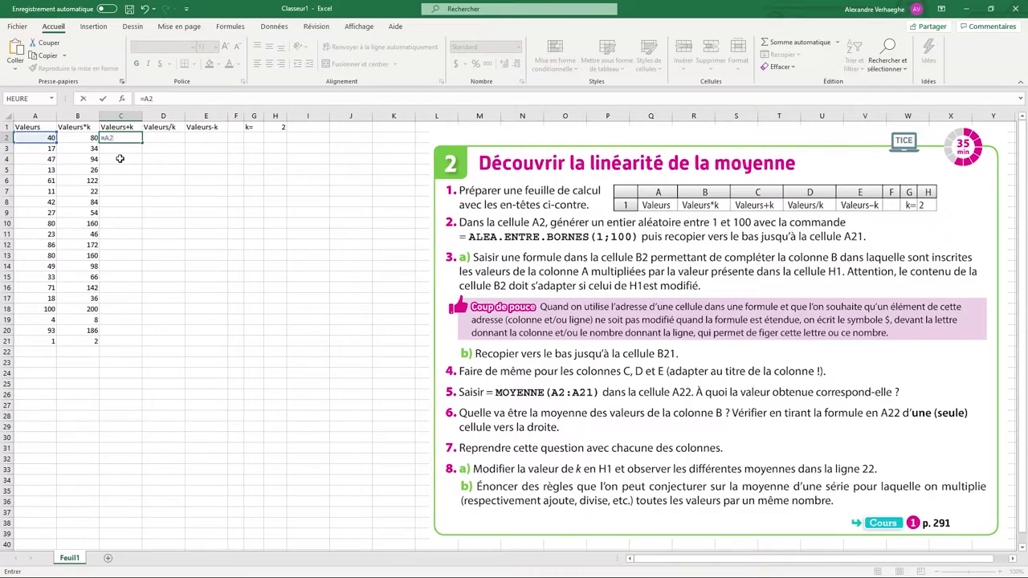
pyautogui.write('+')
# Complete C2 as =A2+$H$1 and fill it down to C21.
pyautogui.click(277, 128)
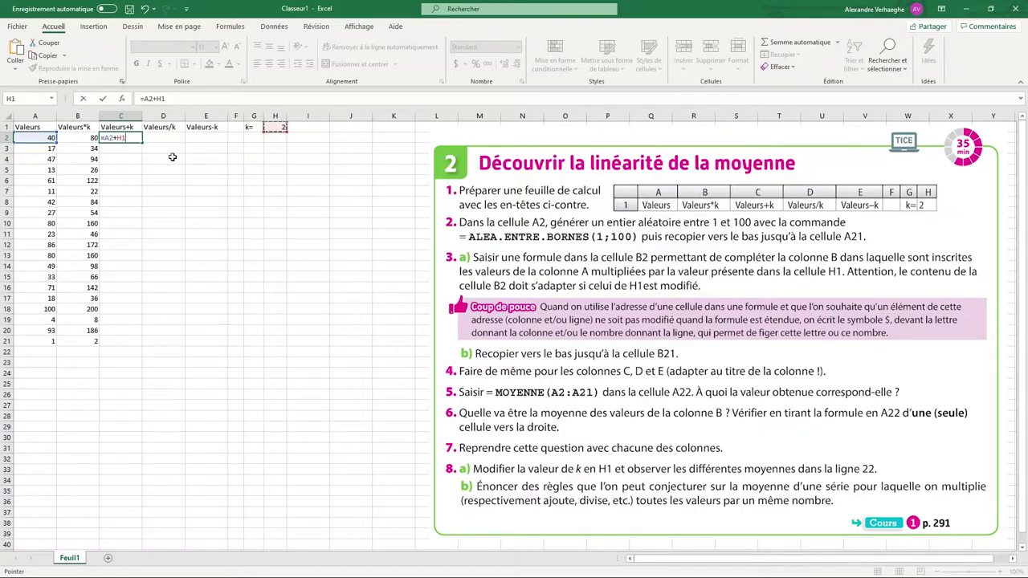
pyautogui.press('Return')
pyautogui.click(133, 138)
pyautogui.click(151, 102)
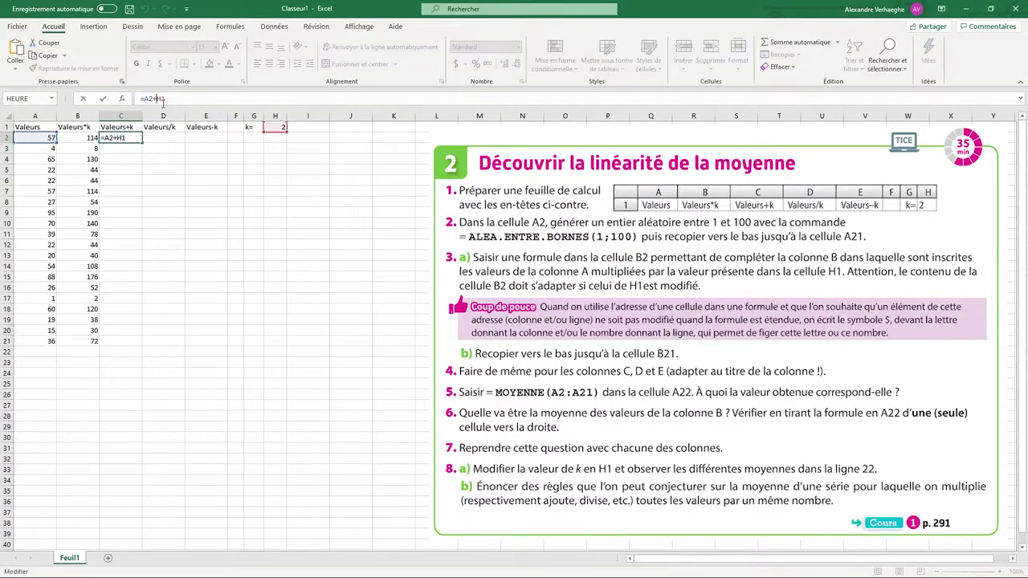
pyautogui.press('F4')
pyautogui.press('Return')
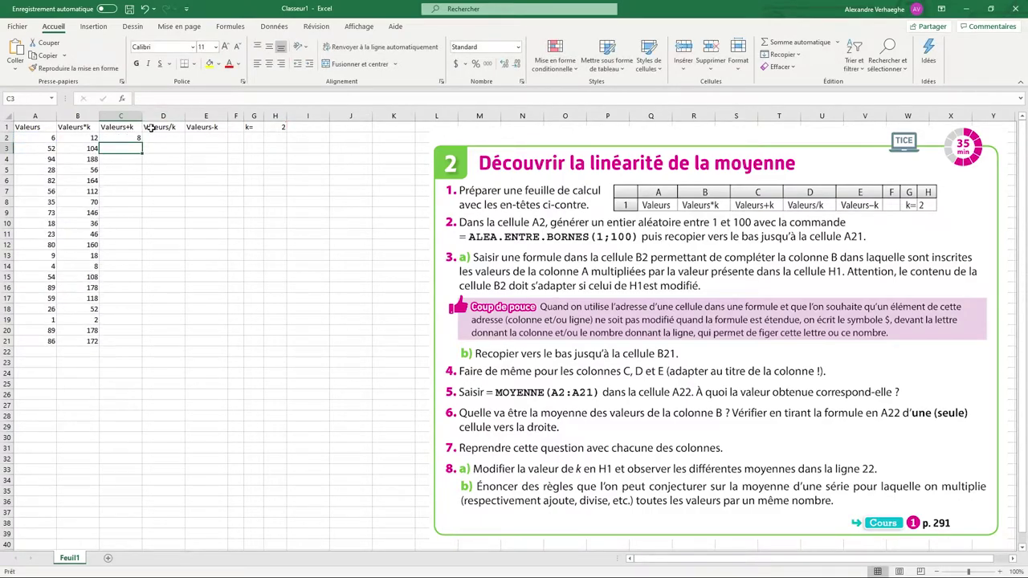
pyautogui.click(135, 138)
pyautogui.moveTo(142, 139); pyautogui.dragTo(125, 345)
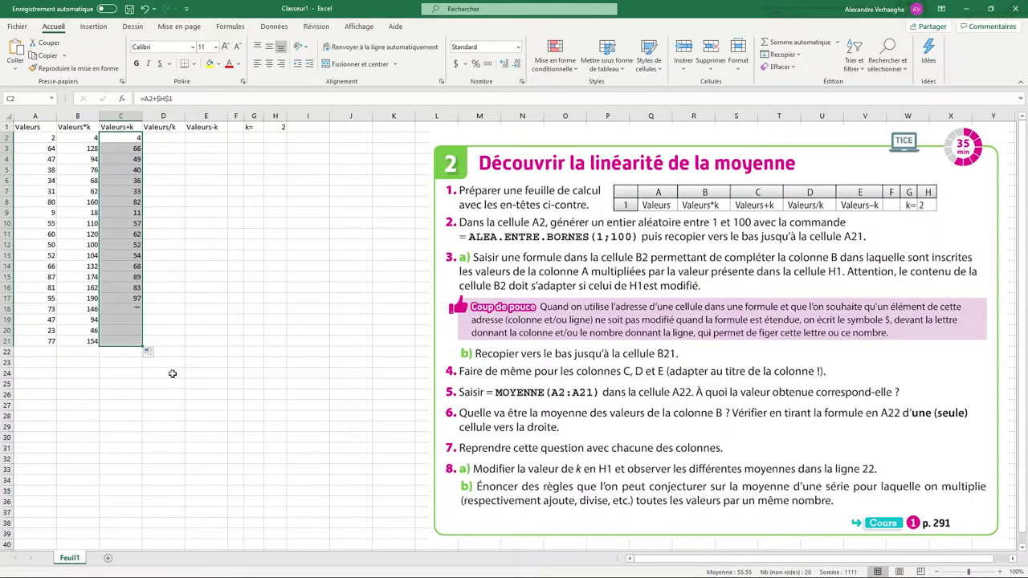
pyautogui.click(164, 413)
pyautogui.click(177, 135)
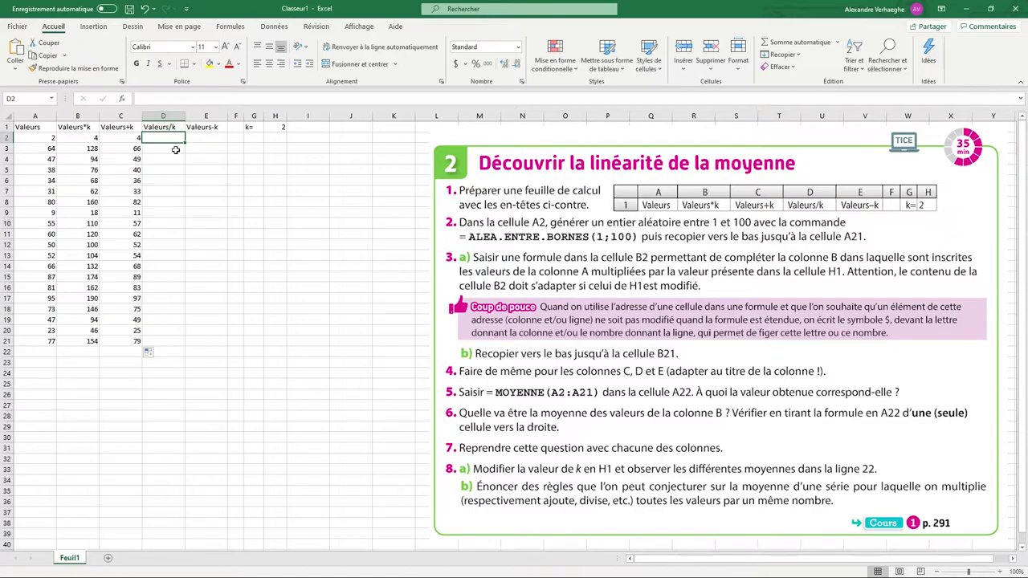
# Enter =A2/$H$1 in D2 and fill it down to D21.
pyautogui.write('=')
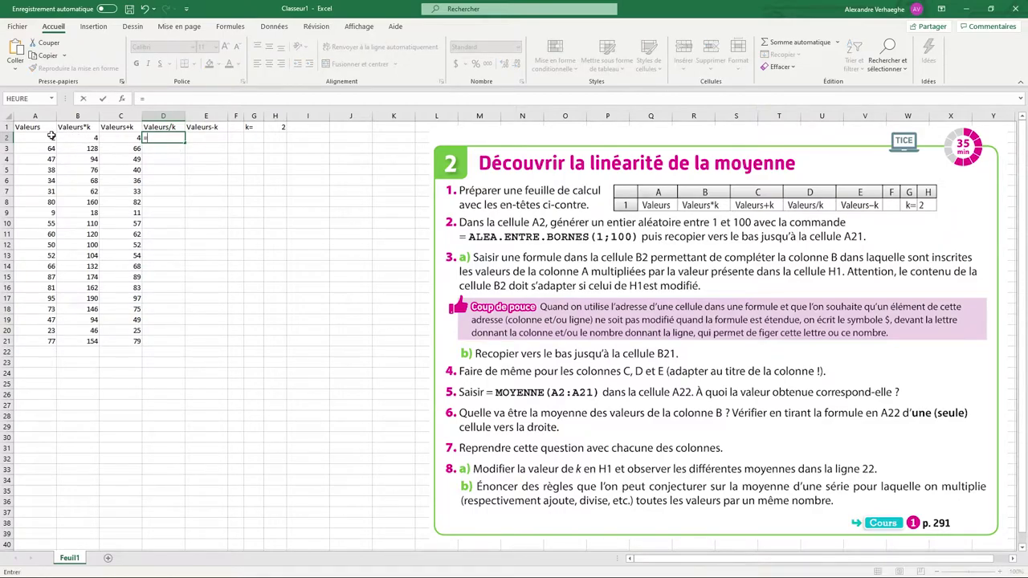
pyautogui.click(41, 138)
pyautogui.write('/')
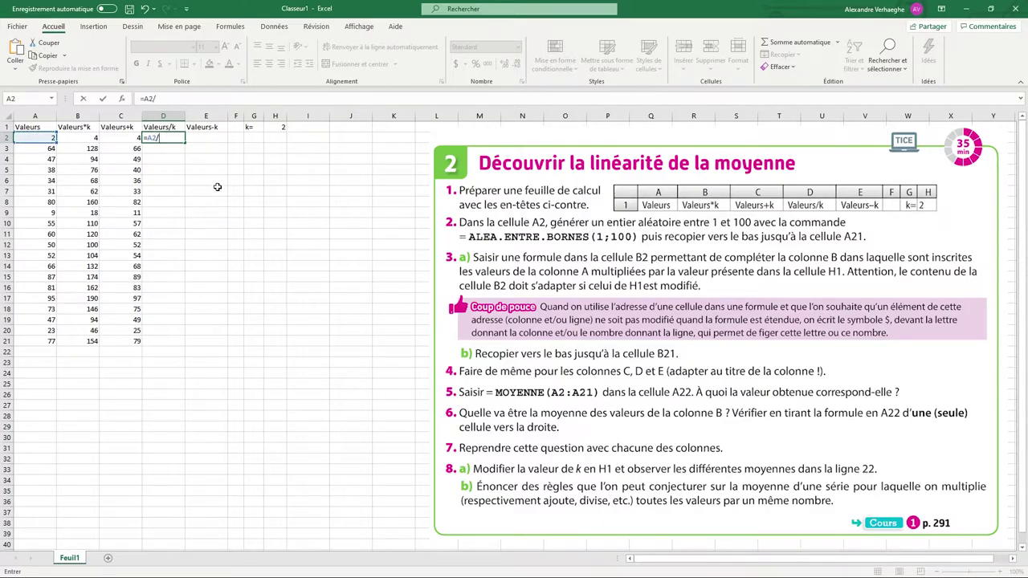
pyautogui.click(275, 127)
pyautogui.click(159, 98)
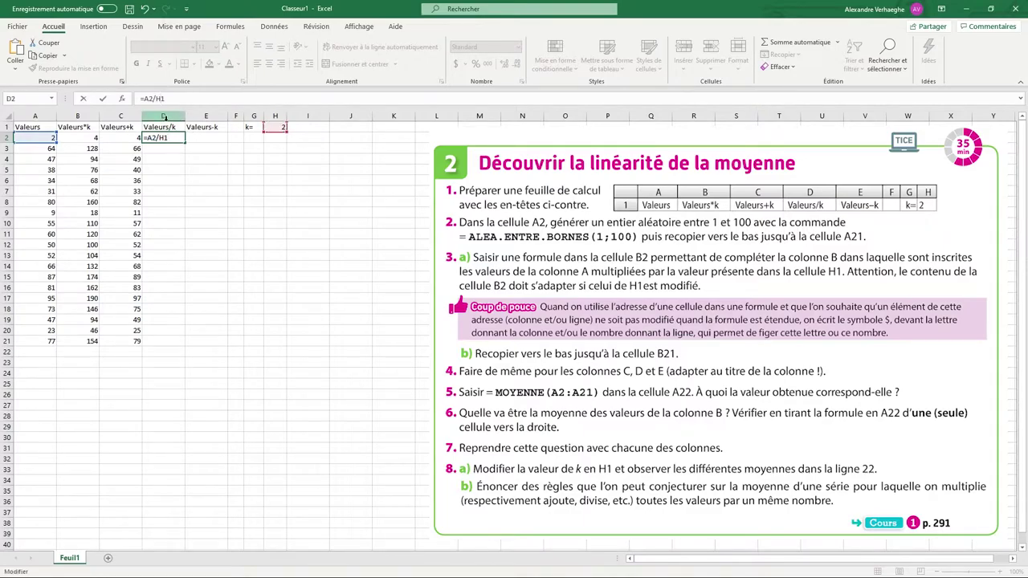
pyautogui.write('$H$')
pyautogui.press('Return')
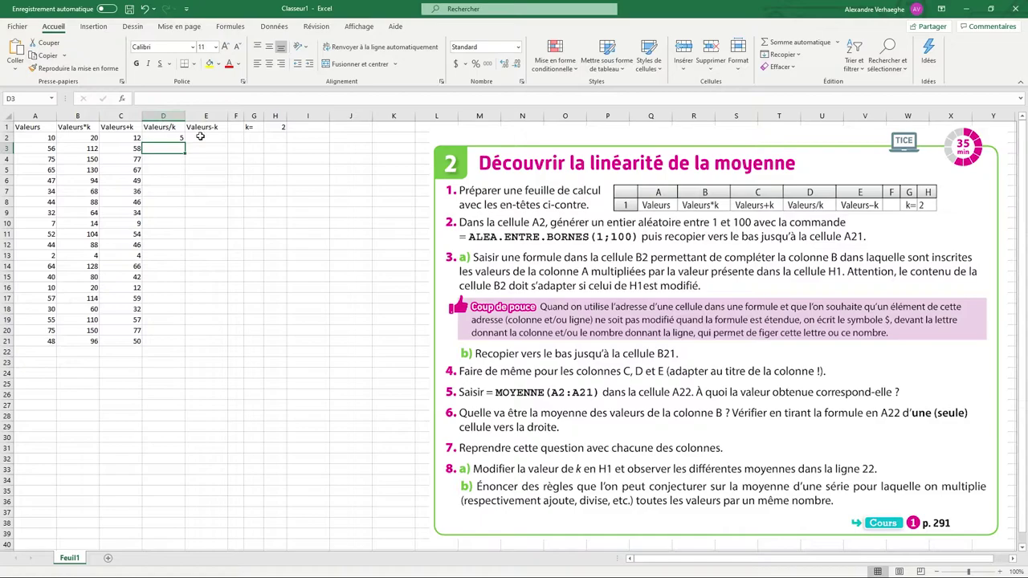
pyautogui.click(175, 139)
pyautogui.moveTo(184, 144); pyautogui.dragTo(181, 346)
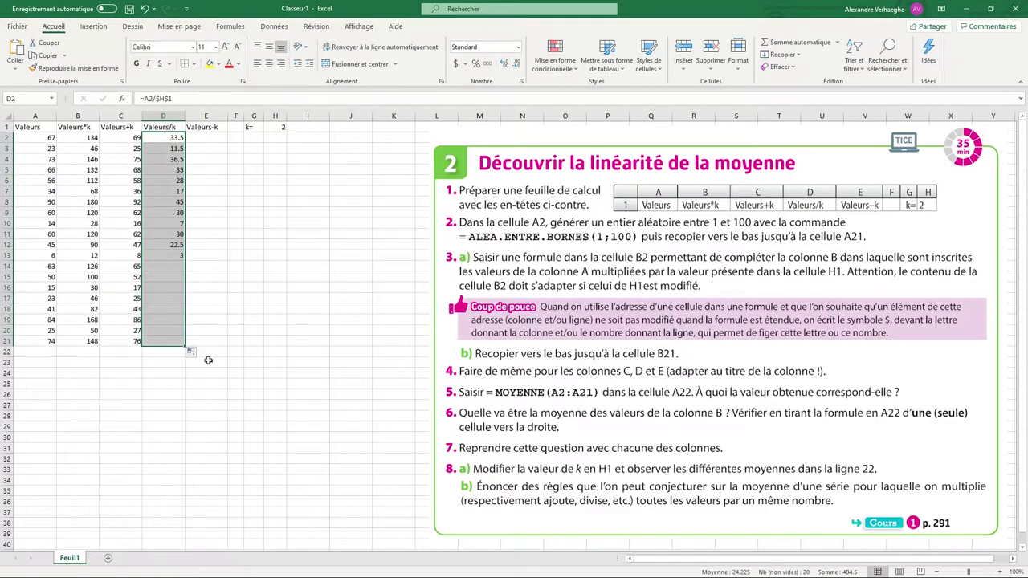
pyautogui.click(208, 139)
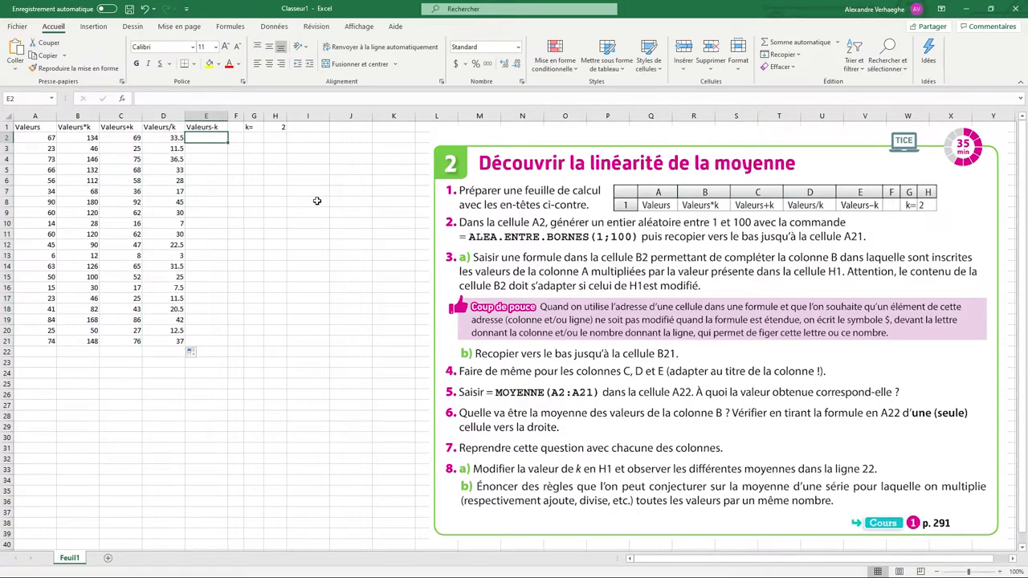
# Enter =A2-$H$1 in E2 and fill it down to E21.
pyautogui.write('=')
pyautogui.click(40, 138)
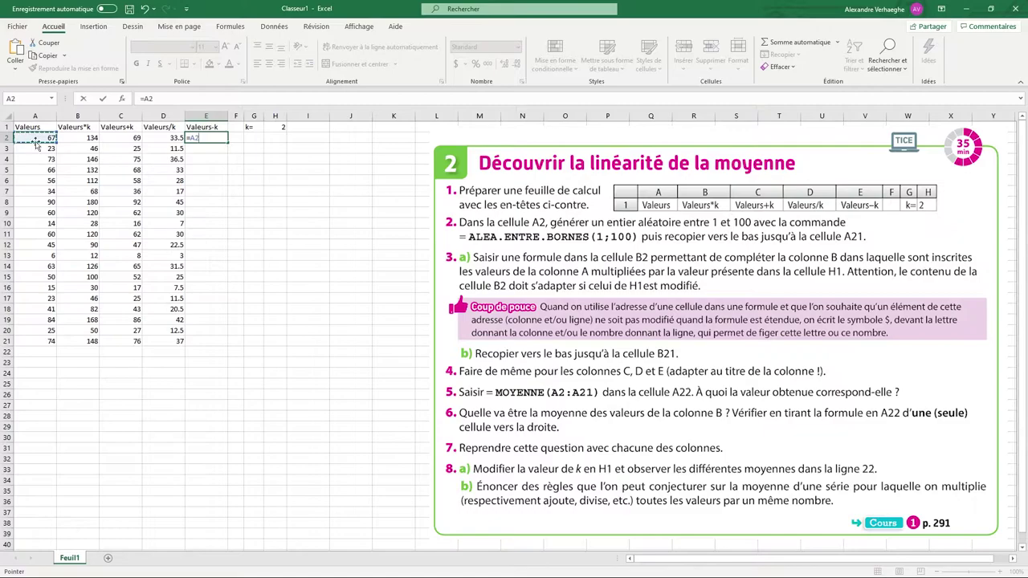
pyautogui.write('-')
pyautogui.click(277, 127)
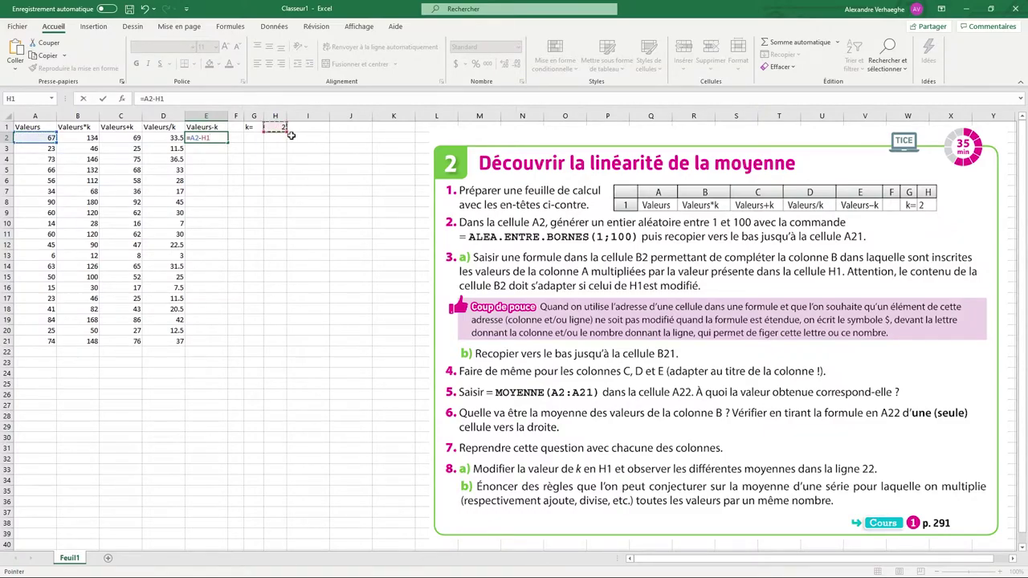
pyautogui.click(205, 138)
pyautogui.press('F4')
pyautogui.press('Return')
pyautogui.moveTo(228, 143); pyautogui.dragTo(257, 341)
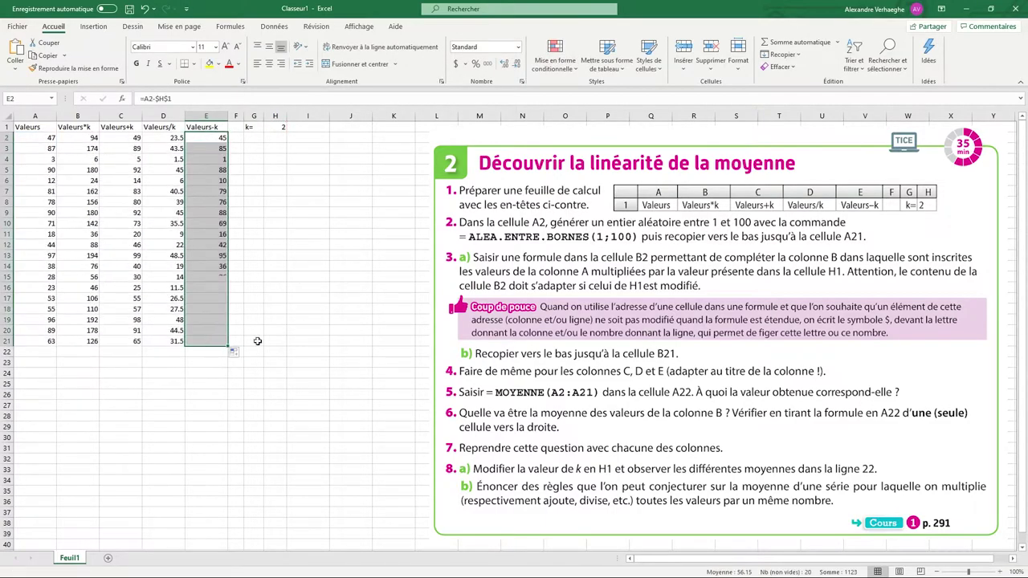
pyautogui.click(309, 361)
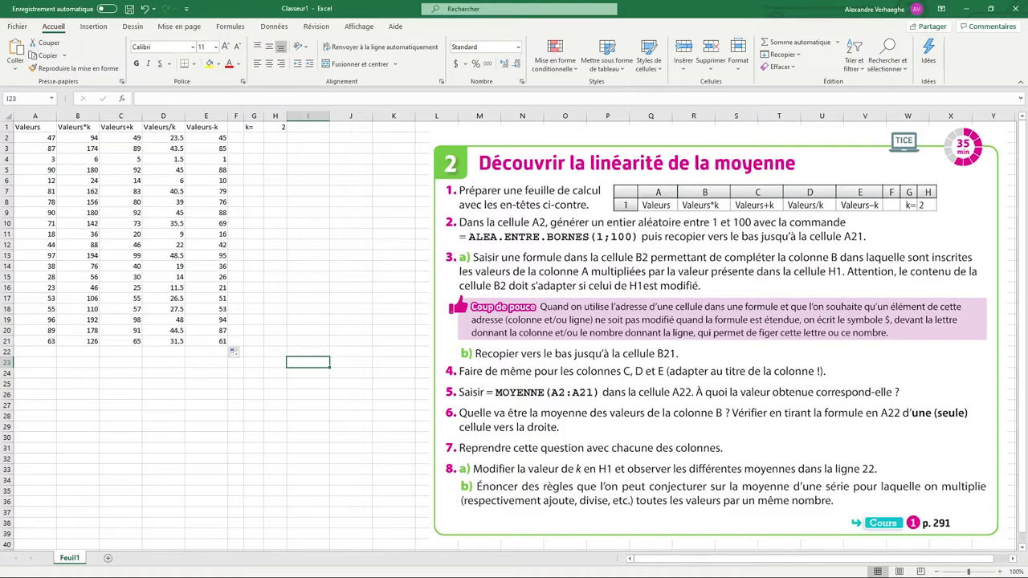
# Enter =MOYENNE(A2:A21) in A22 and give the cell a yellow fill.
pyautogui.click(112, 388)
pyautogui.click(35, 353)
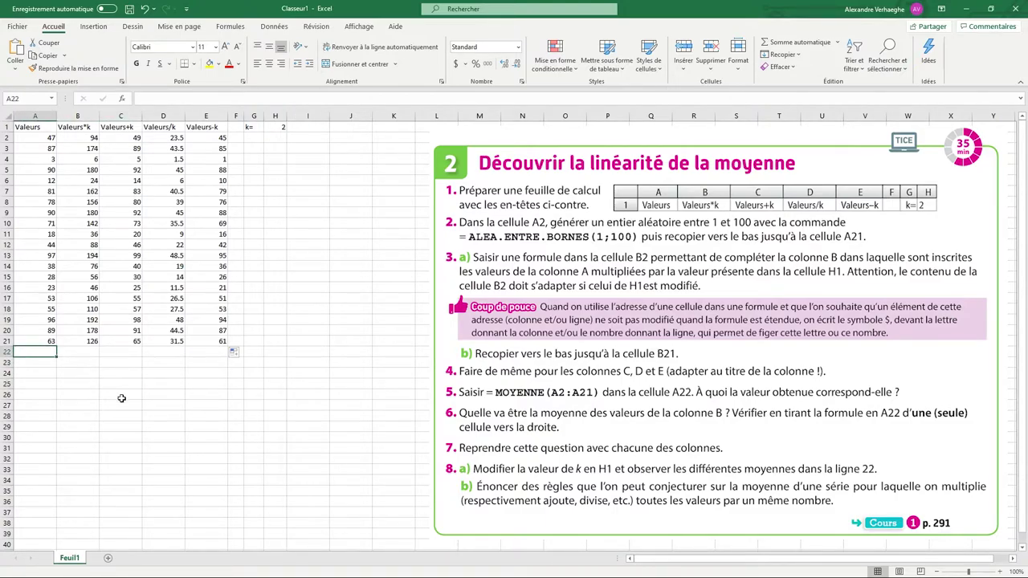
pyautogui.write('=moy')
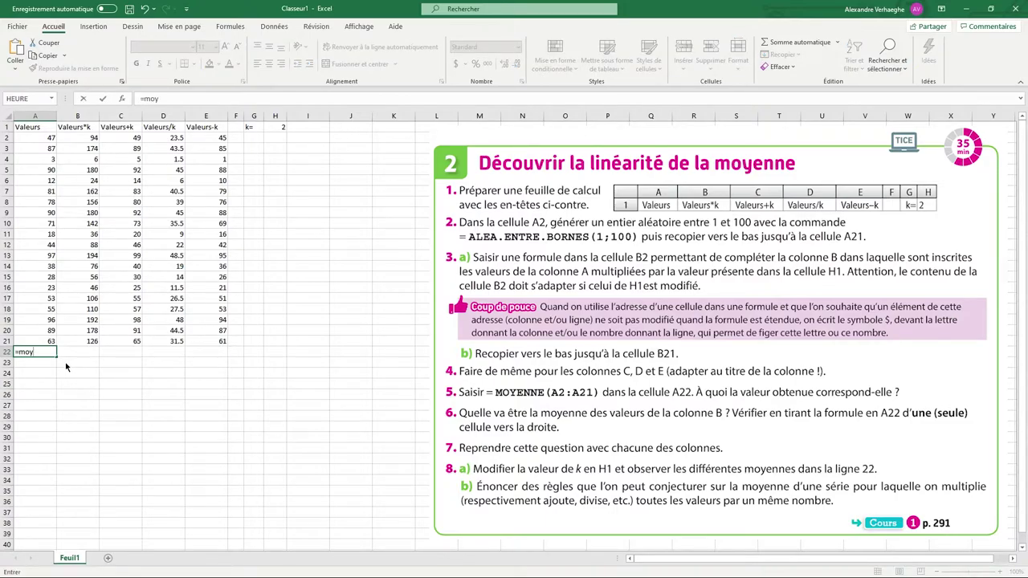
pyautogui.press('Tab')
pyautogui.moveTo(37, 138); pyautogui.dragTo(23, 342)
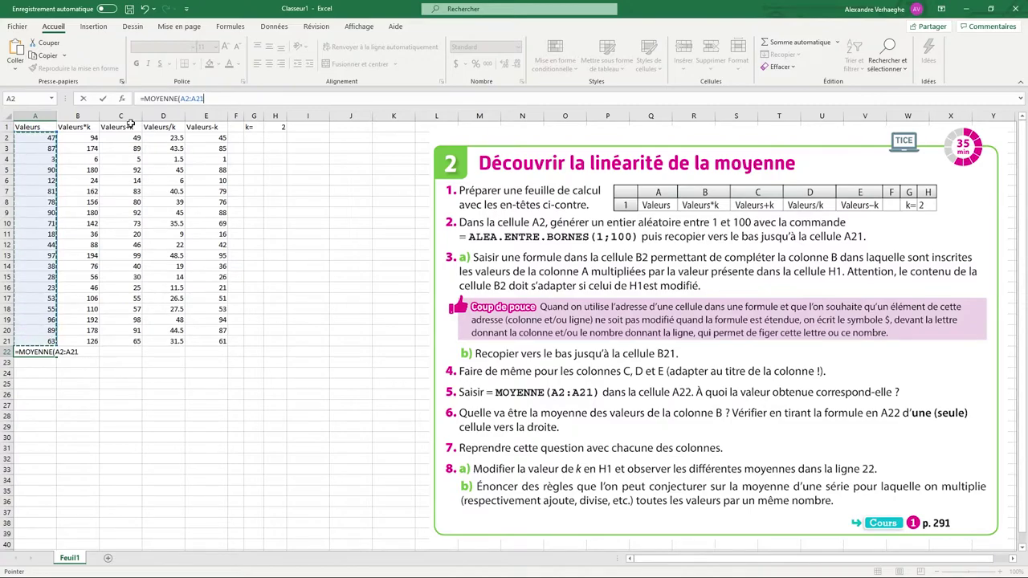
pyautogui.write(')')
pyautogui.hotkey('ctrl', 'Return')
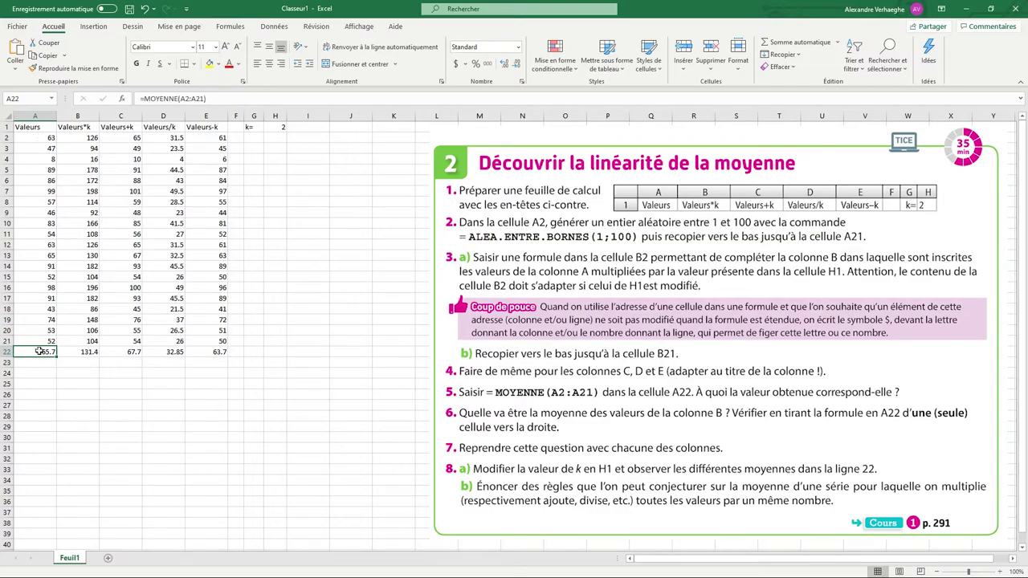
pyautogui.click(210, 64)
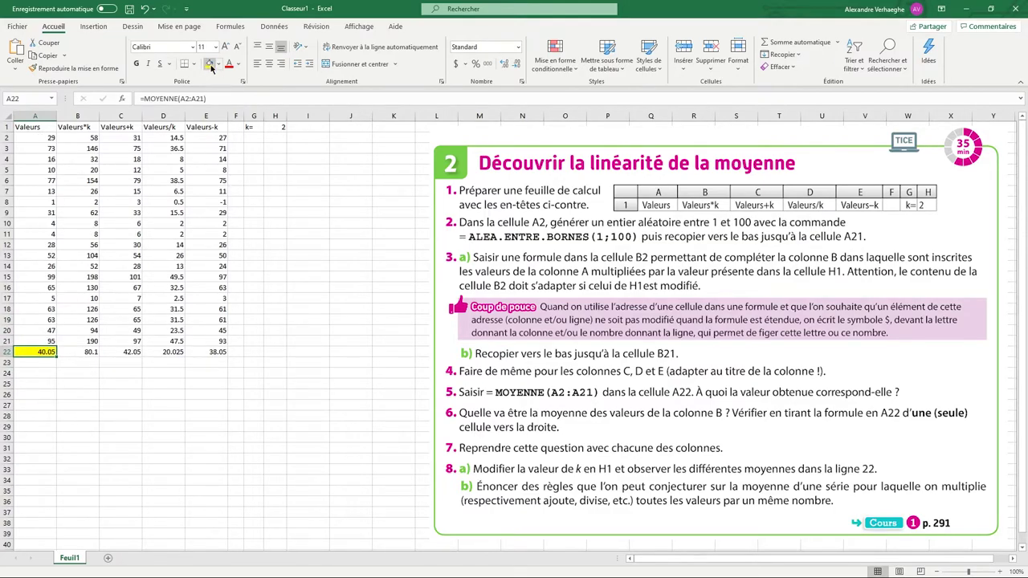
# Copy the yellow A22 average across to E22, showing 52.8, 105.6, 54.8, 26.4, 50.8.
pyautogui.click(238, 400)
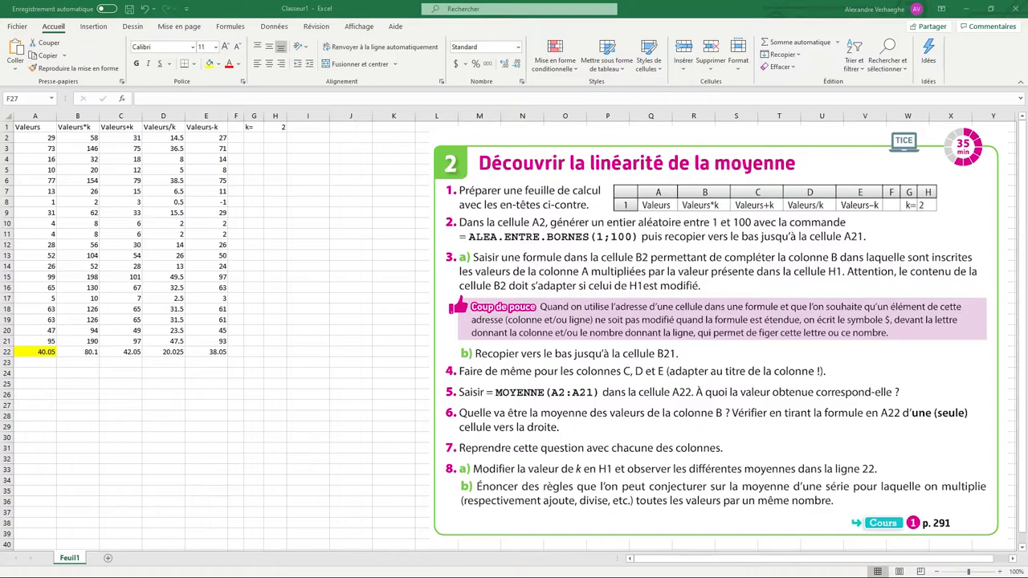
pyautogui.click(102, 385)
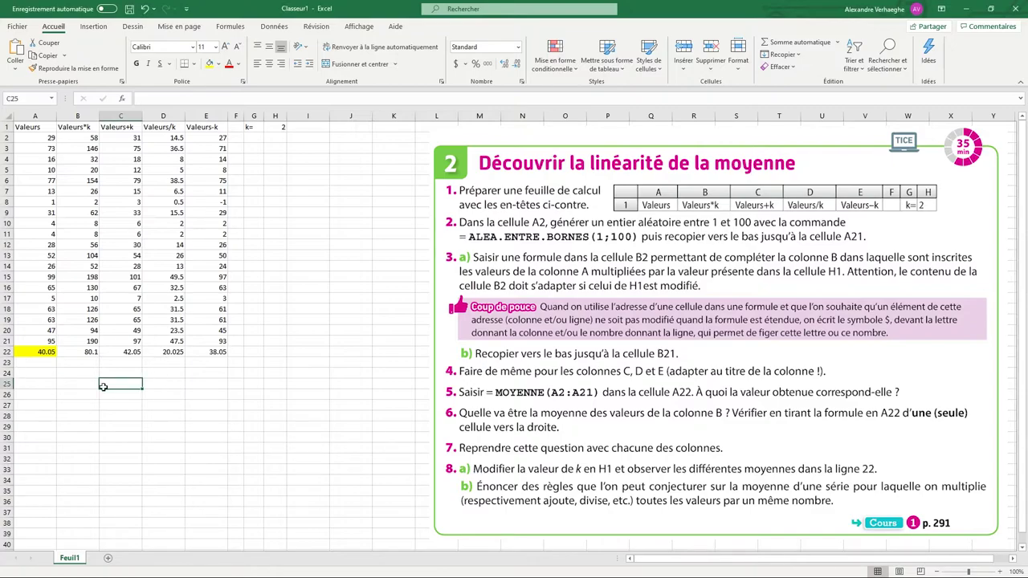
pyautogui.click(47, 354)
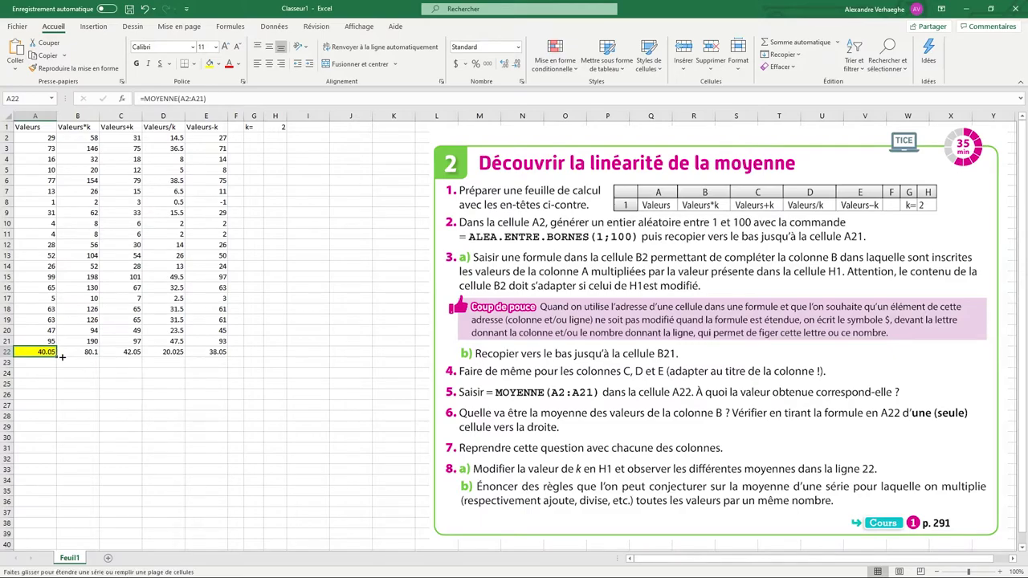
pyautogui.moveTo(62, 357); pyautogui.dragTo(89, 356)
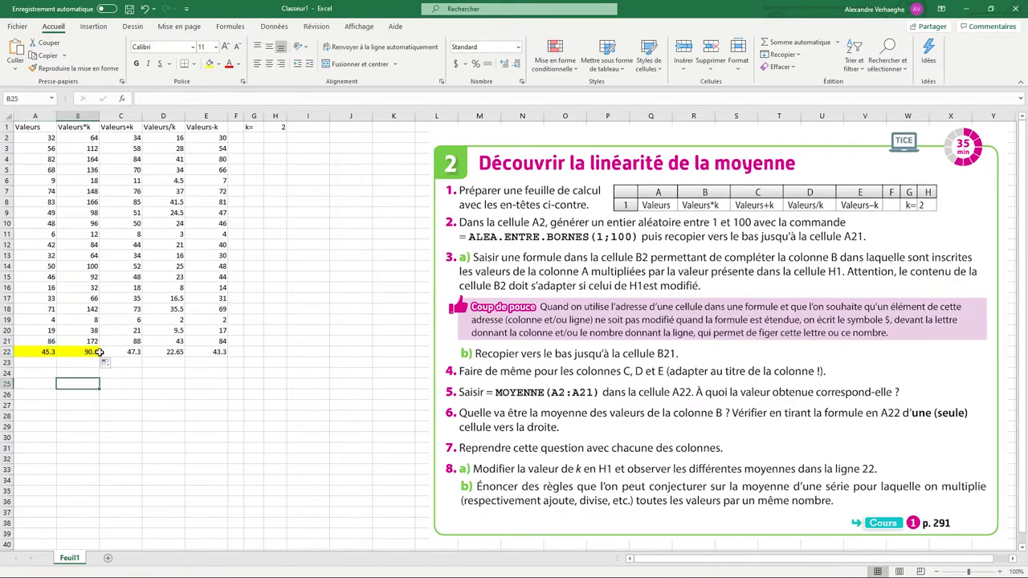
pyautogui.click(87, 353)
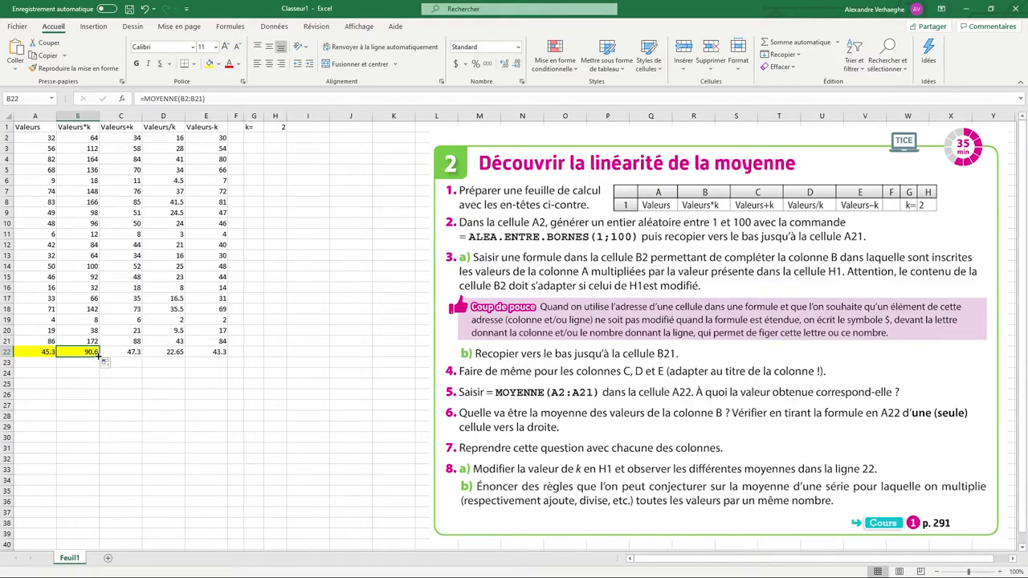
pyautogui.moveTo(99, 357); pyautogui.dragTo(214, 360)
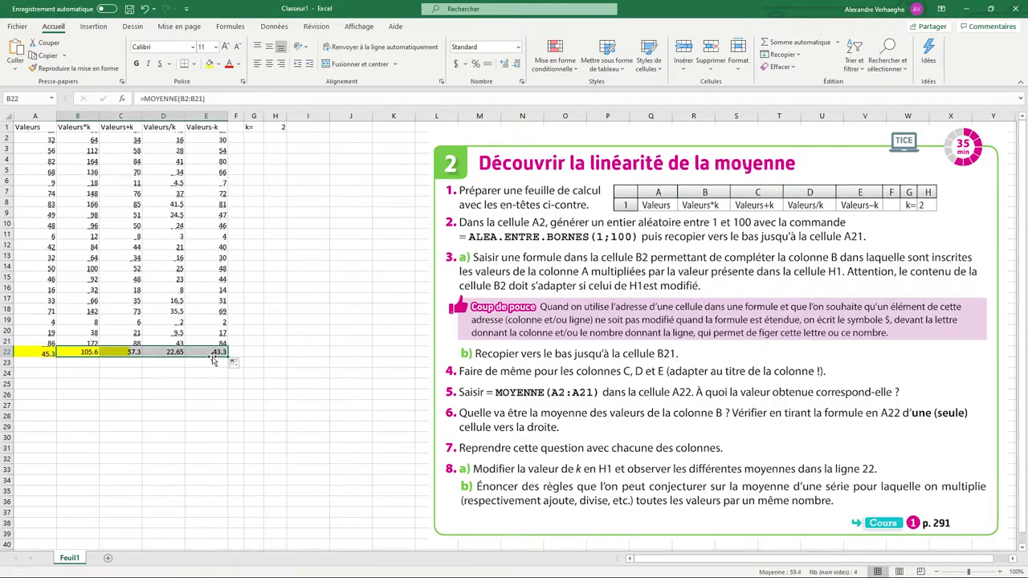
pyautogui.click(206, 394)
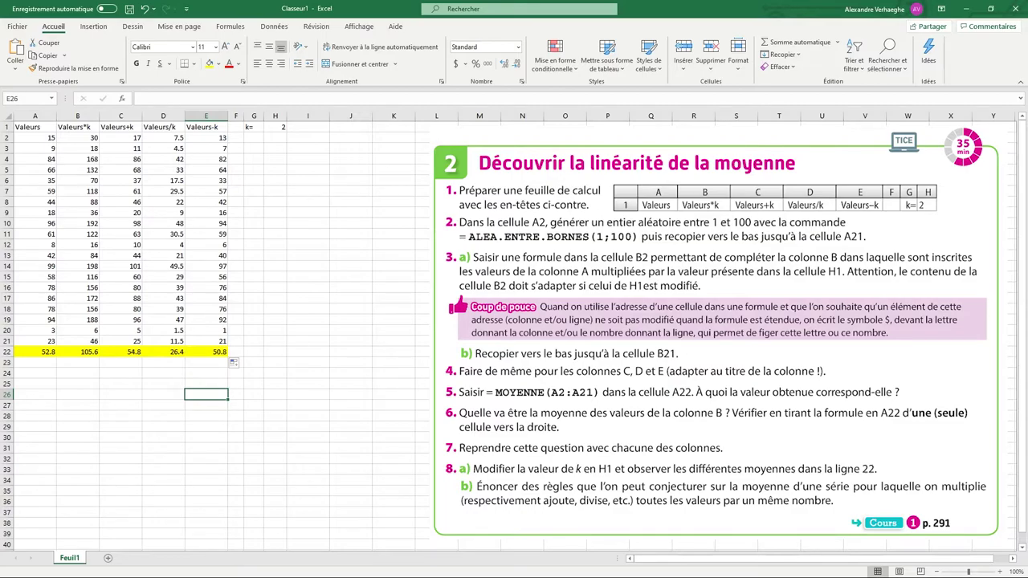
# Enter 20 as k in H1, recalculating row 22 averages to 51.5, 1030, 71.5, 2.575, 31.5.
pyautogui.click(276, 128)
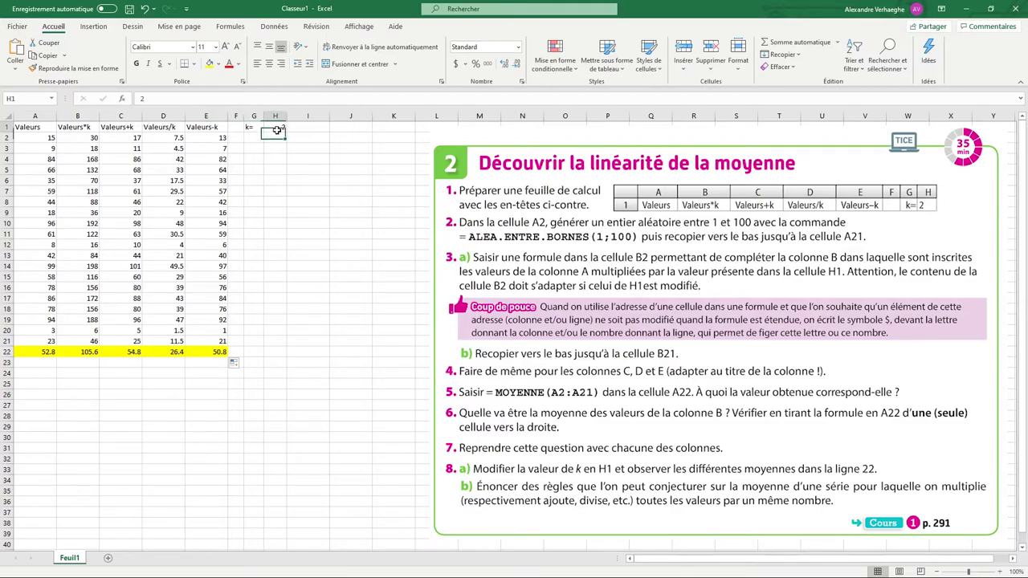
pyautogui.write('20')
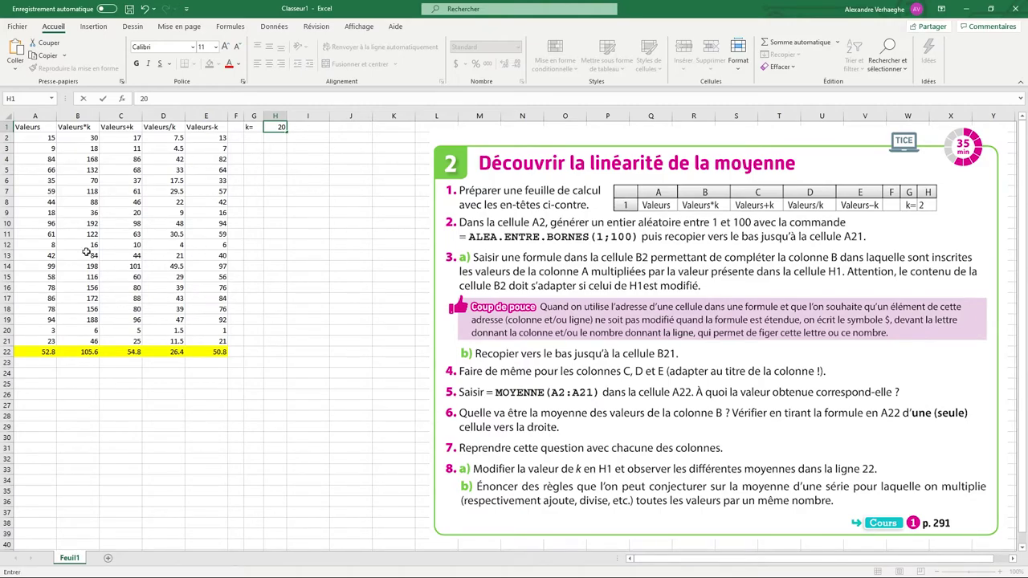
pyautogui.press('Return')
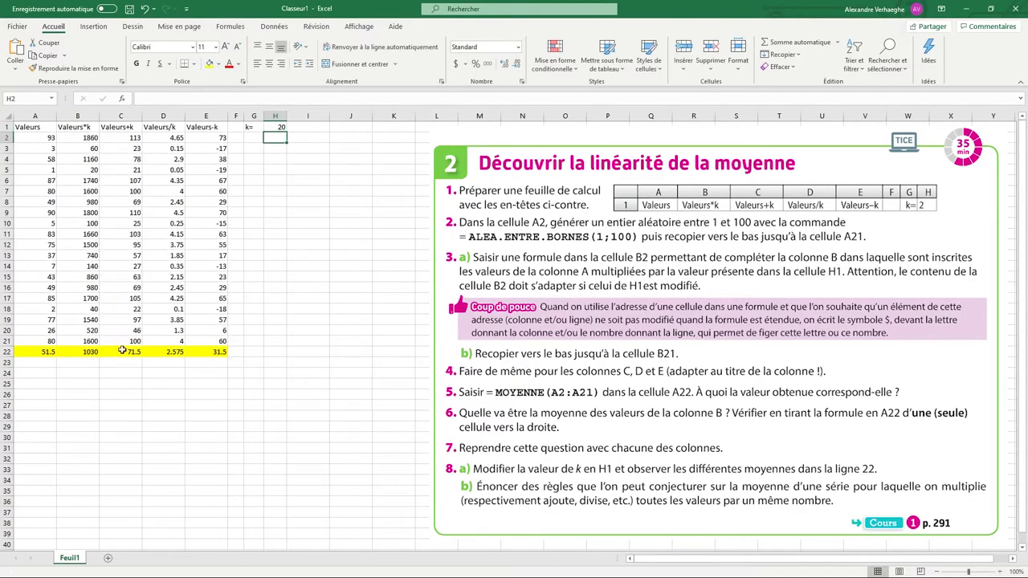